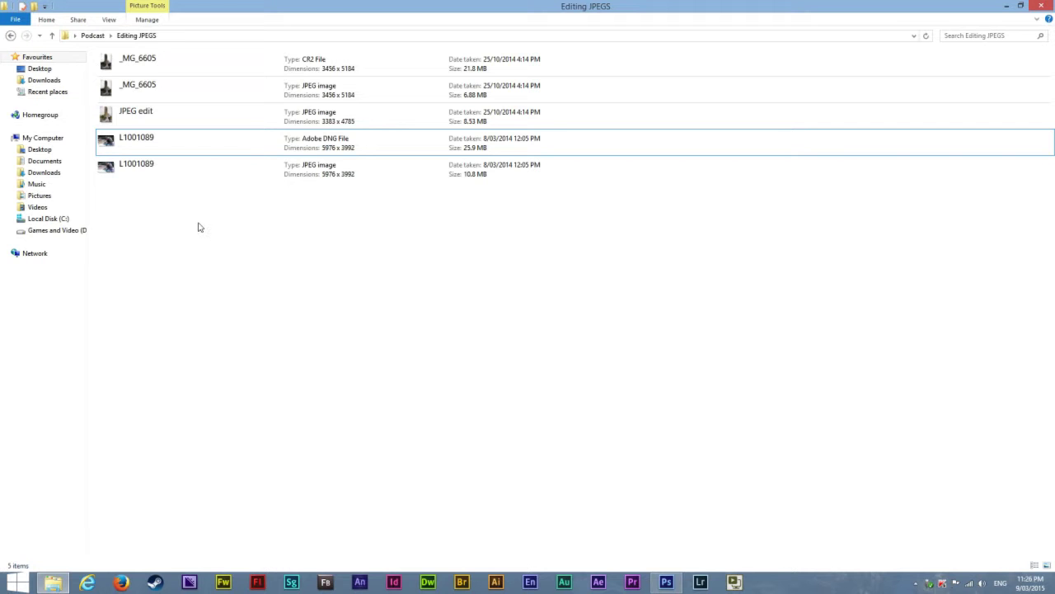
pyautogui.click(129, 175)
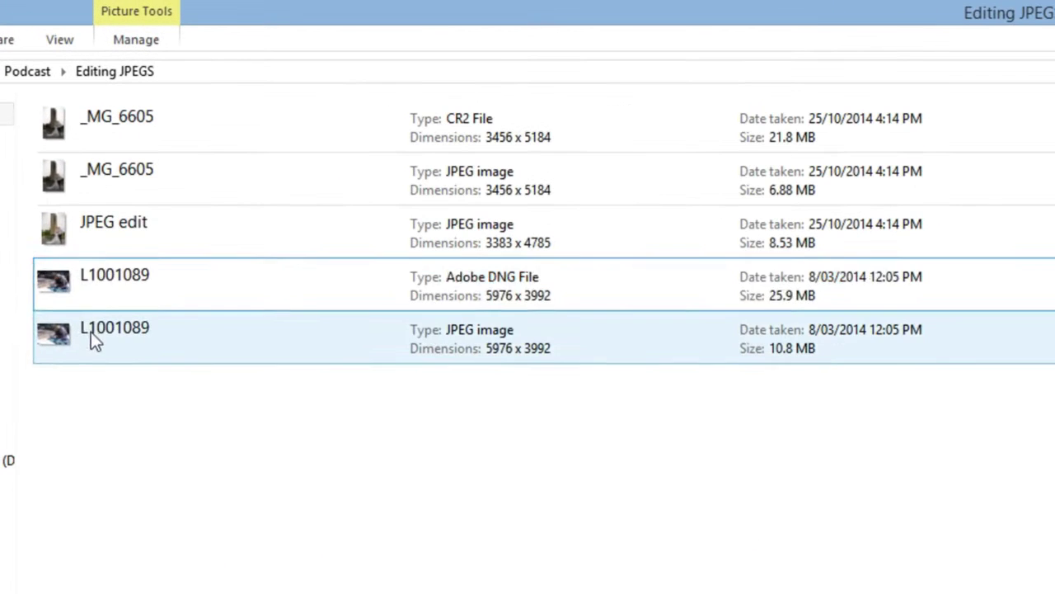
pyautogui.click(109, 253)
pyautogui.doubleClick(98, 284)
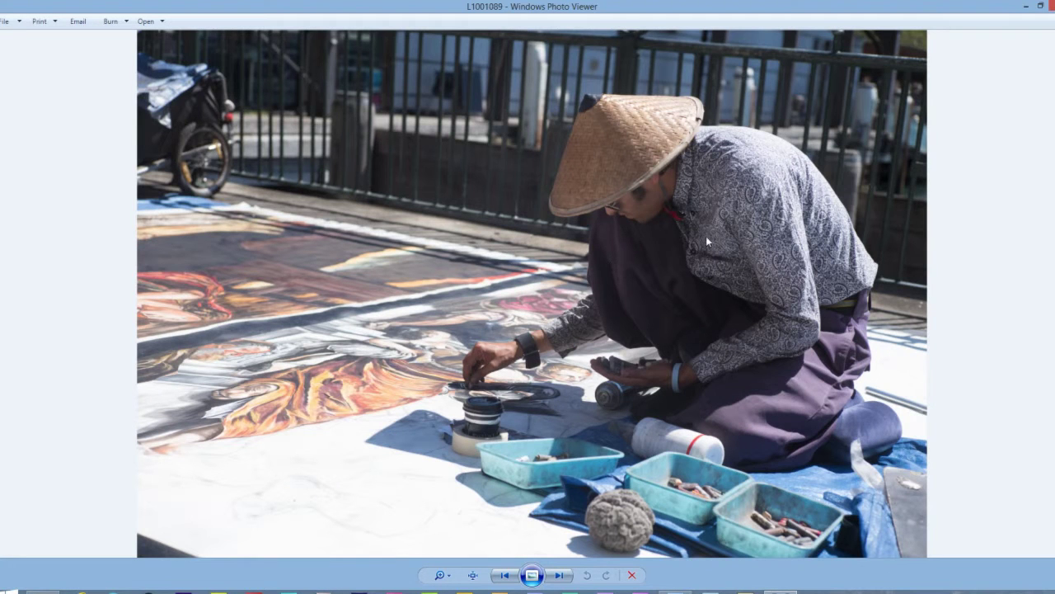
pyautogui.hotkey('alt', 'F4')
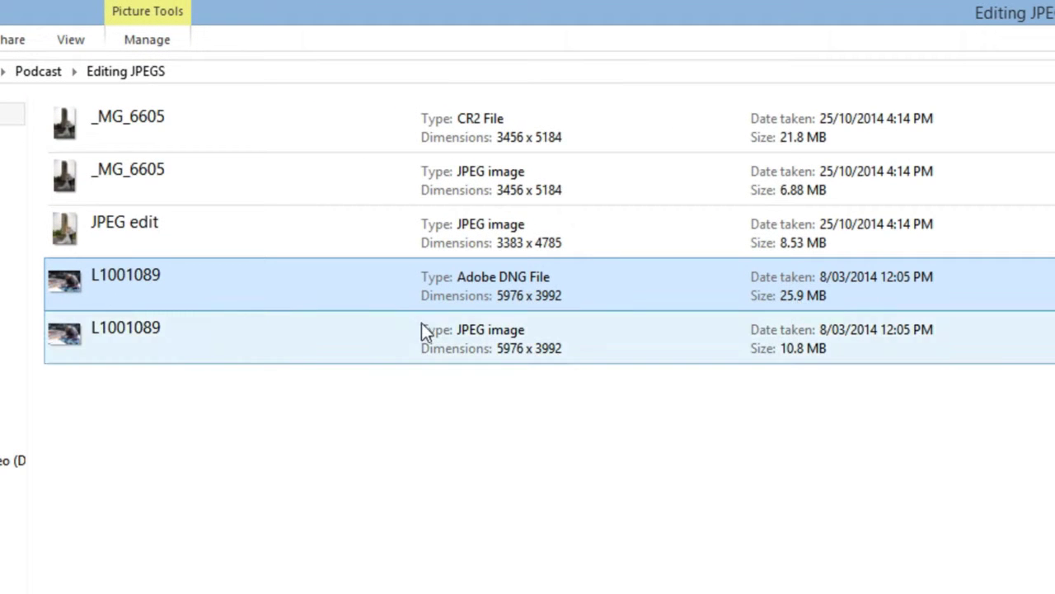
pyautogui.click(788, 315)
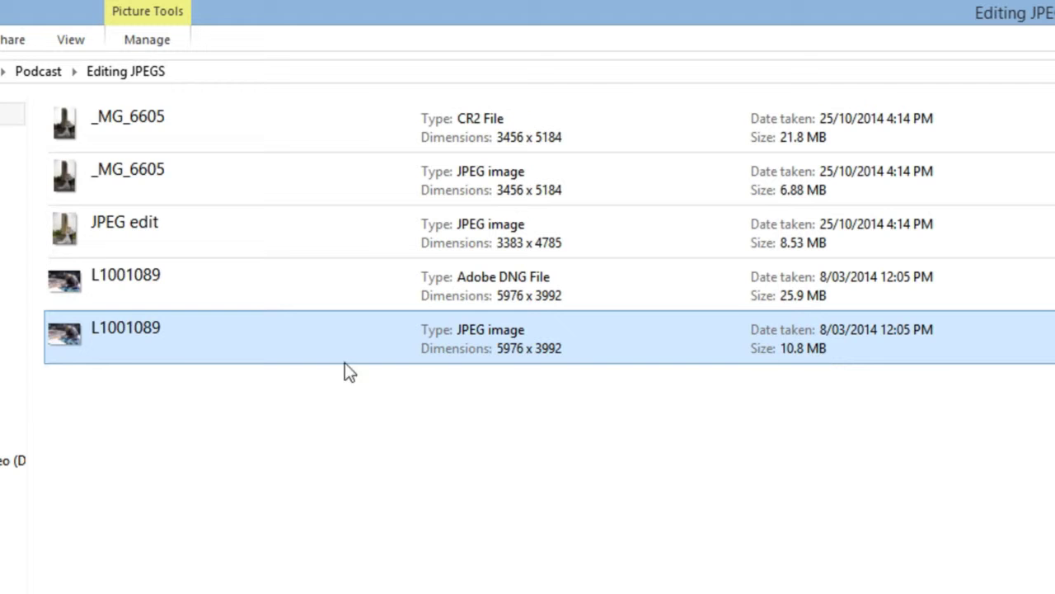
pyautogui.doubleClick(131, 348)
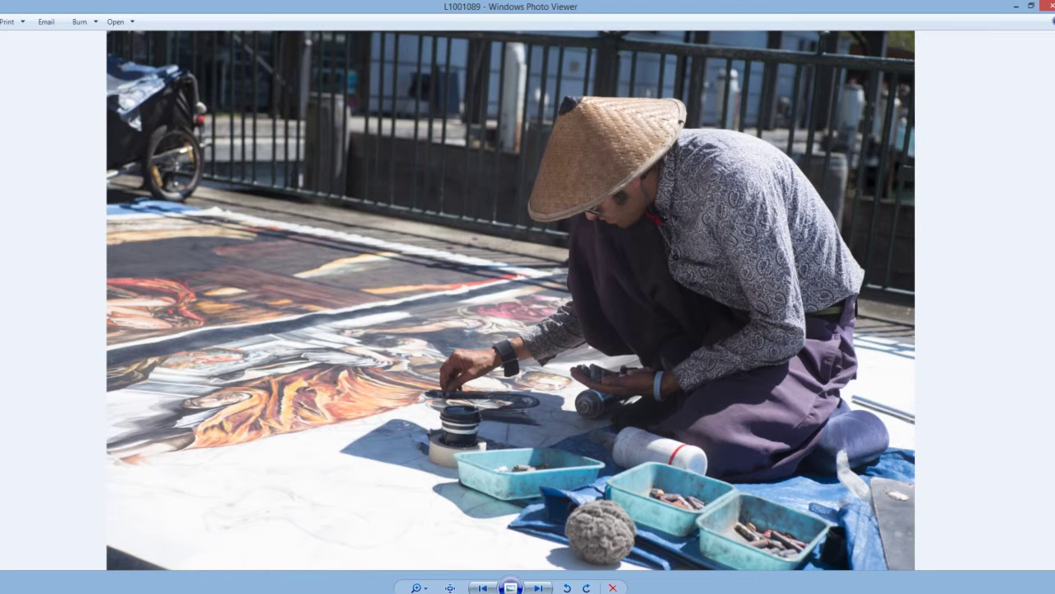
pyautogui.hotkey('alt', 'F4')
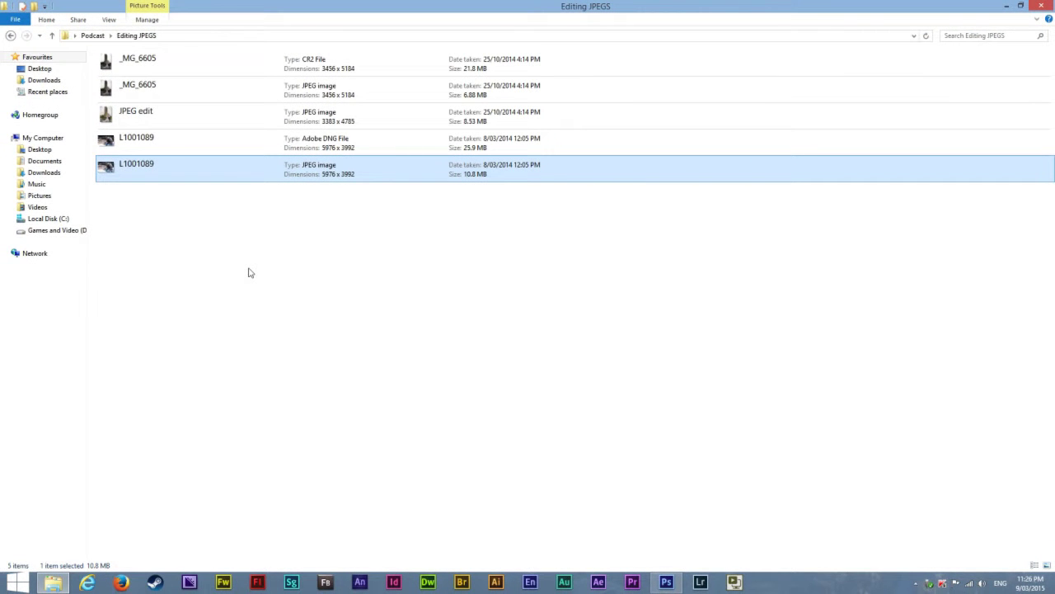
pyautogui.click(250, 273)
pyautogui.moveTo(115, 141); pyautogui.dragTo(383, 232)
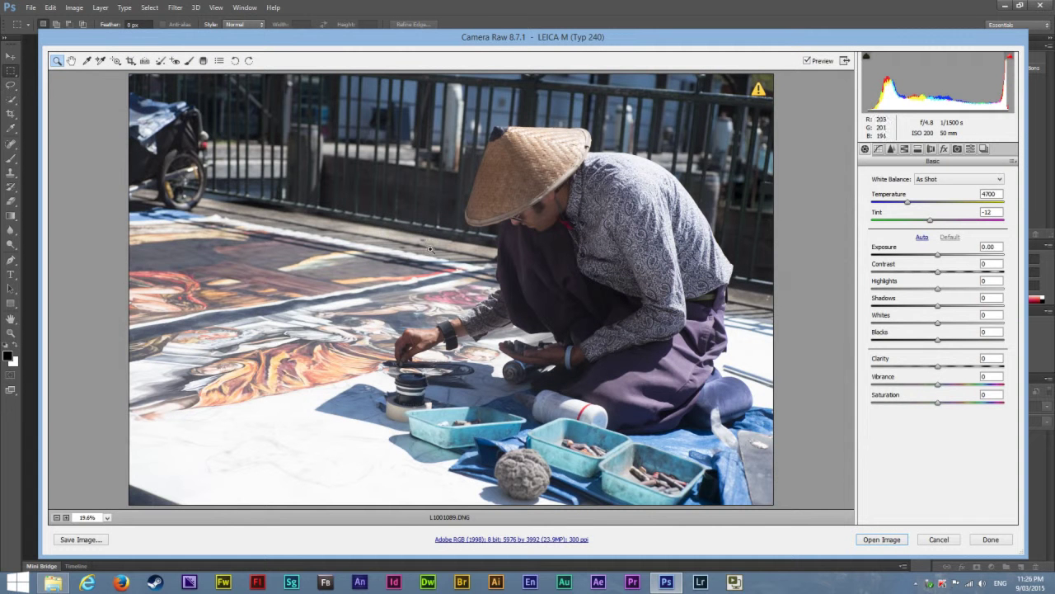
# - Cancel Camera Raw and open the L1001089 JPEG directly as a Photoshop document
pyautogui.click(940, 540)
pyautogui.hotkey('alt', 'Tab')
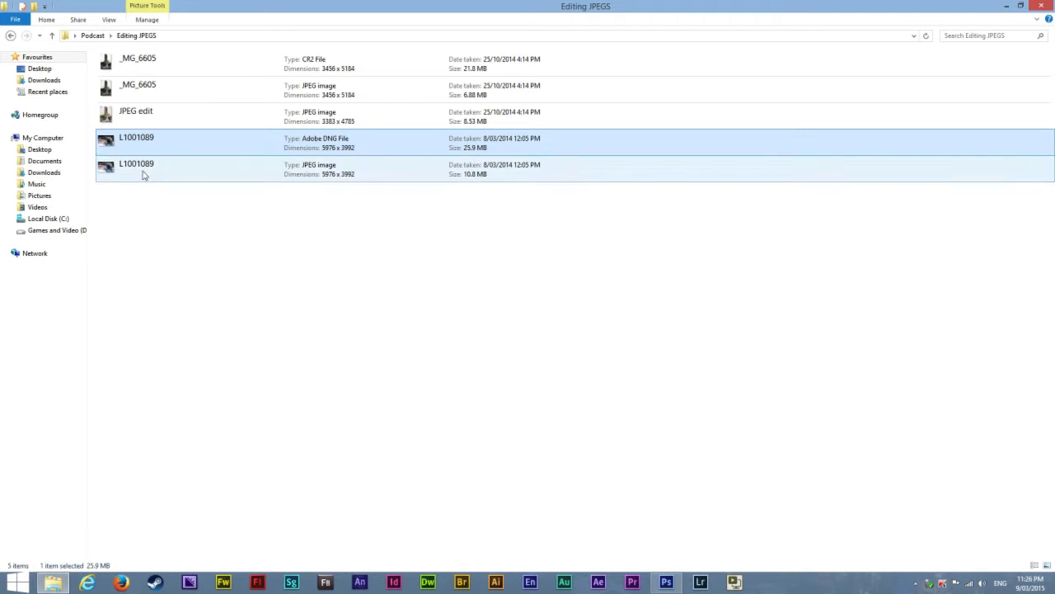
pyautogui.moveTo(144, 175); pyautogui.dragTo(388, 258)
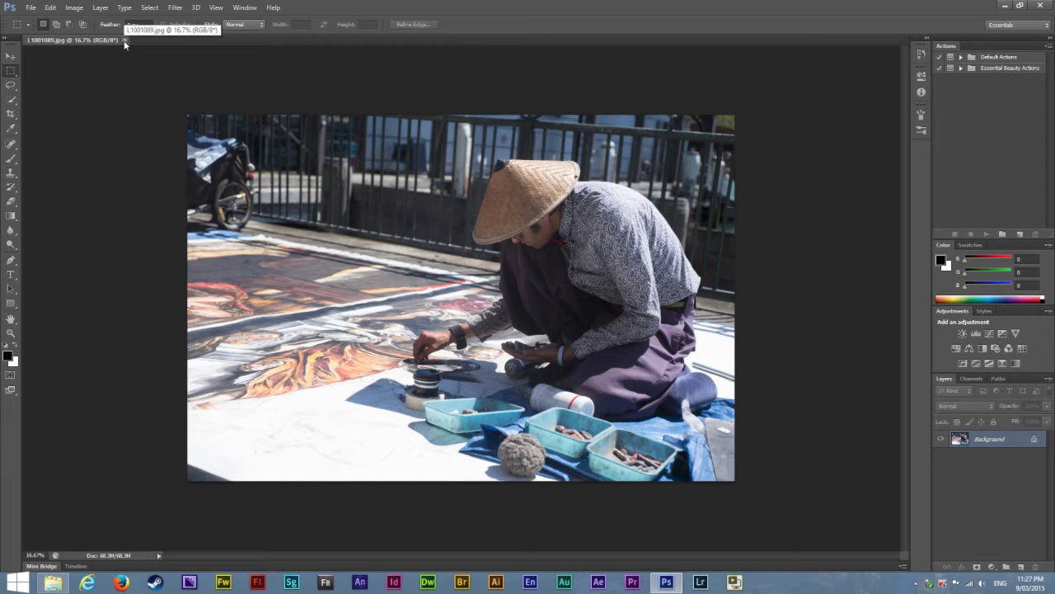
# - Close the JPEG and set Camera Raw preferences to automatically open all supported JPEGs
pyautogui.click(124, 40)
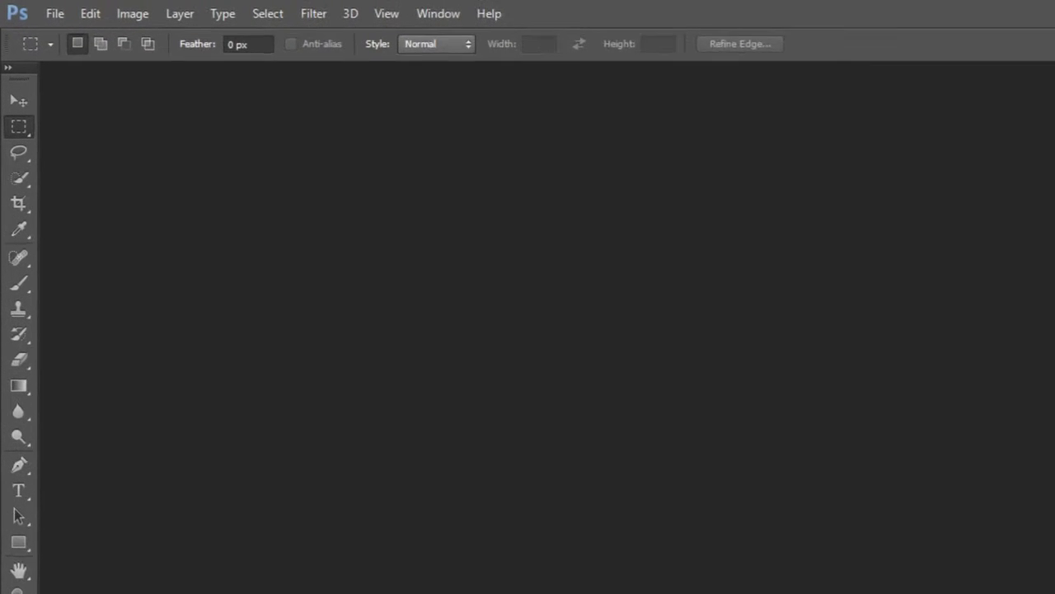
pyautogui.click(90, 13)
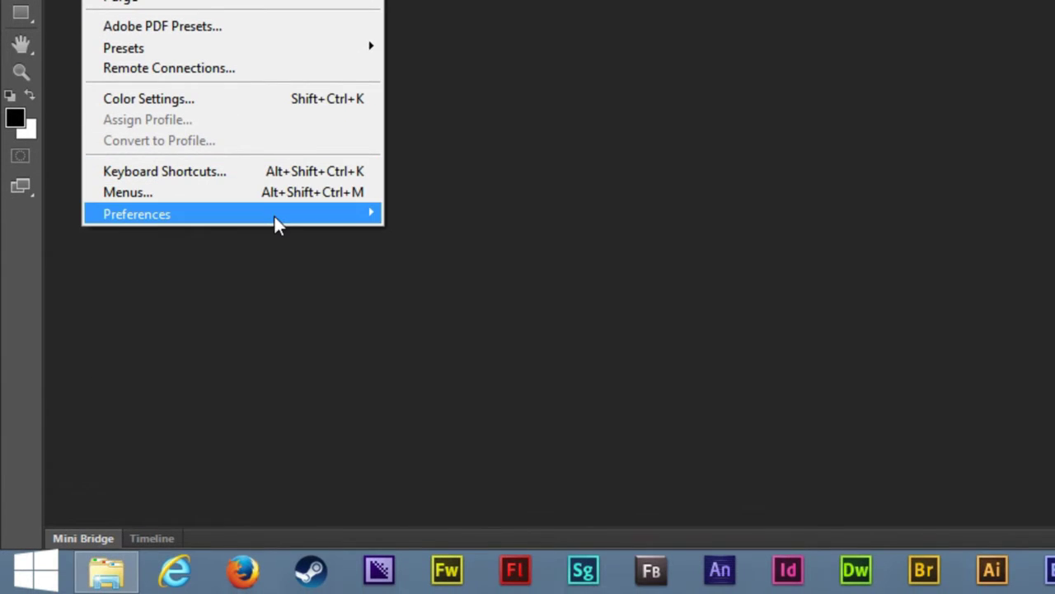
pyautogui.moveTo(278, 553)
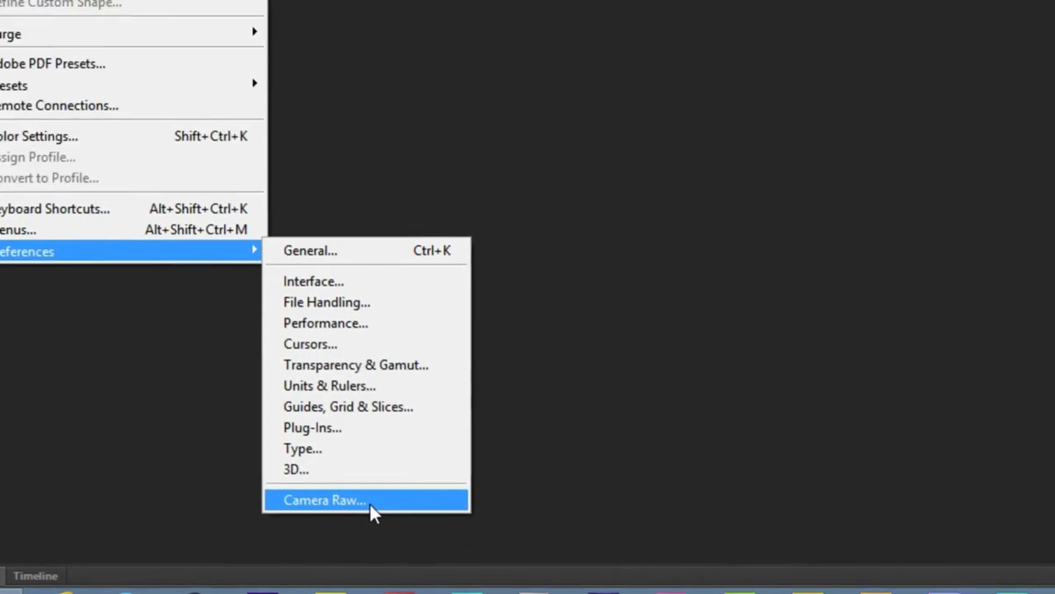
pyautogui.click(369, 500)
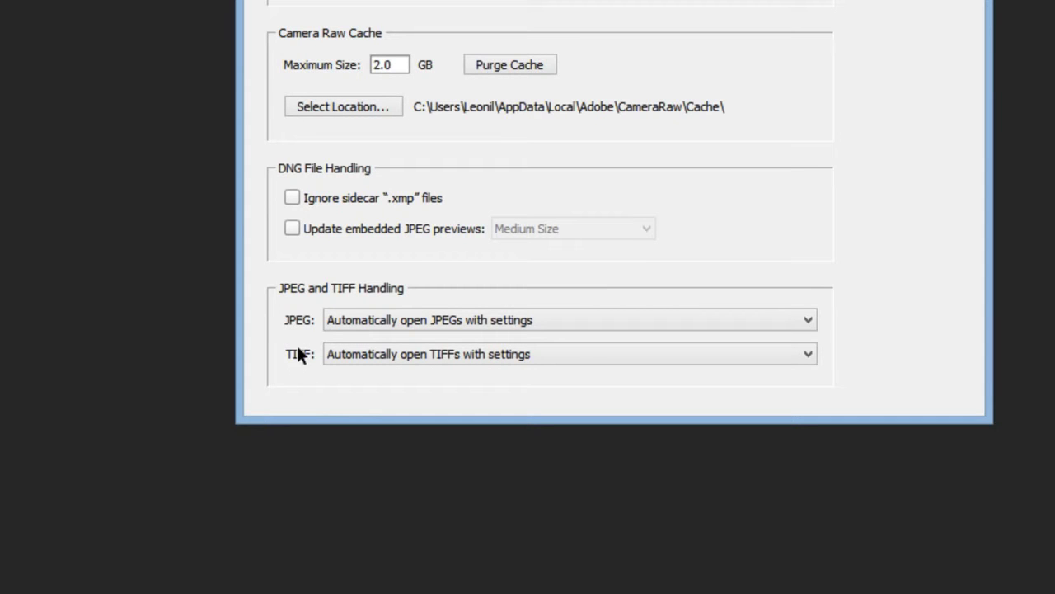
pyautogui.click(381, 329)
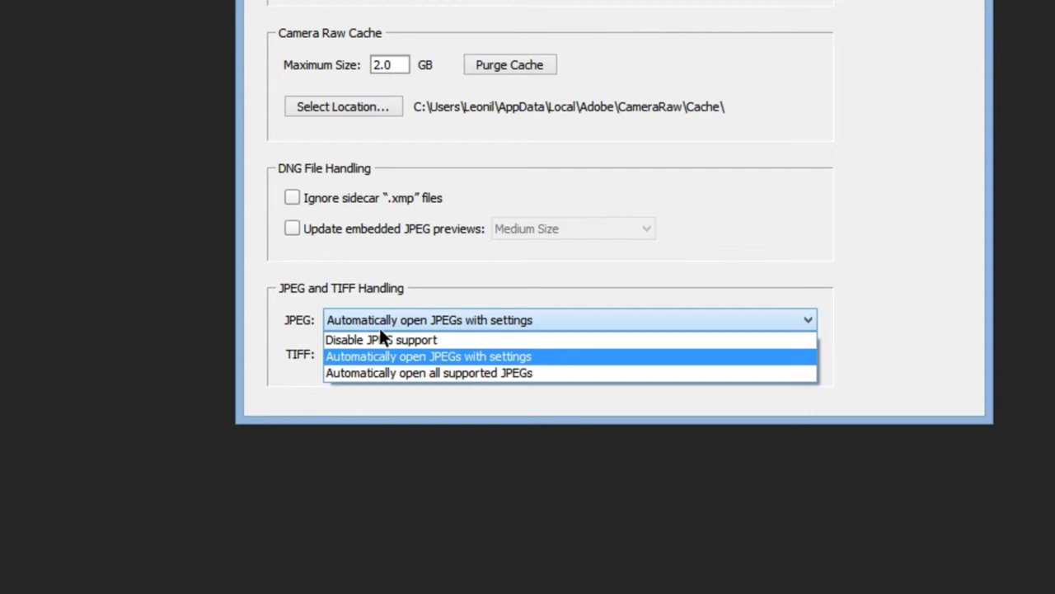
pyautogui.click(427, 375)
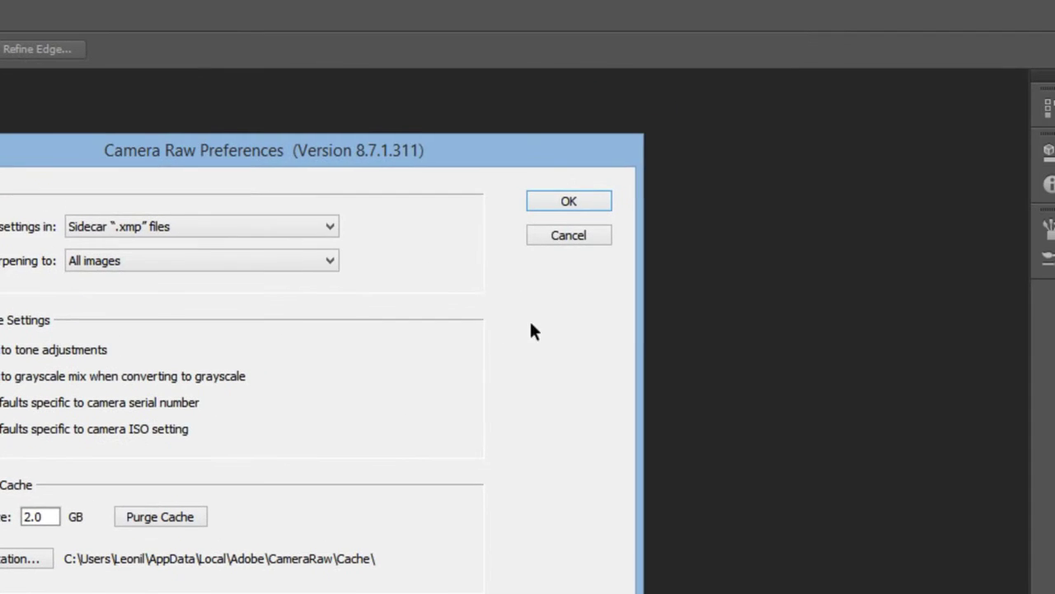
pyautogui.click(574, 201)
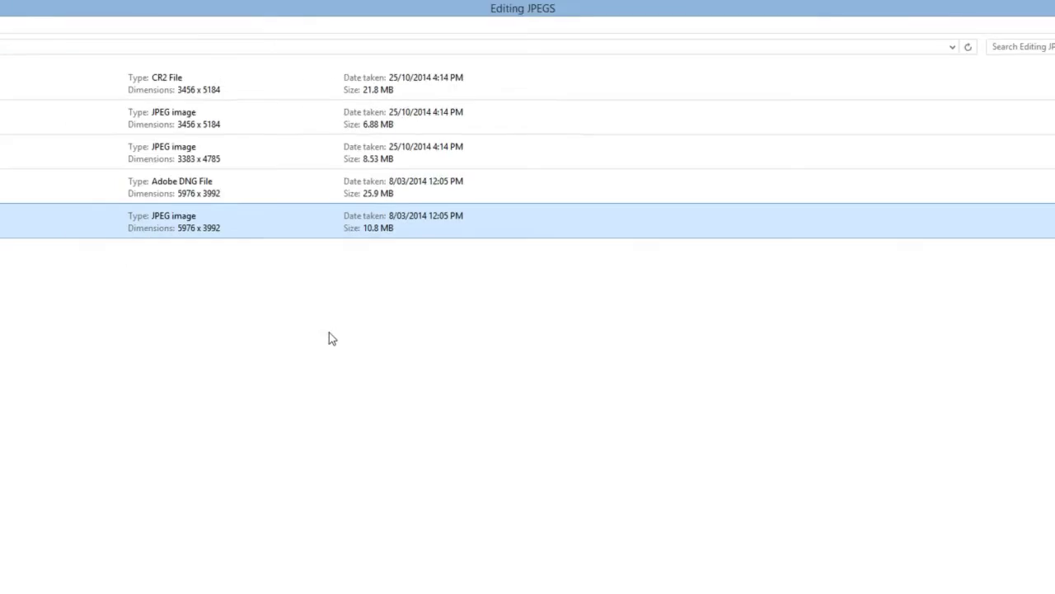
# - Reopen the L1001089 JPEG so it loads in Camera Raw, and show the crop aspect choices
pyautogui.moveTo(127, 169); pyautogui.dragTo(344, 273)
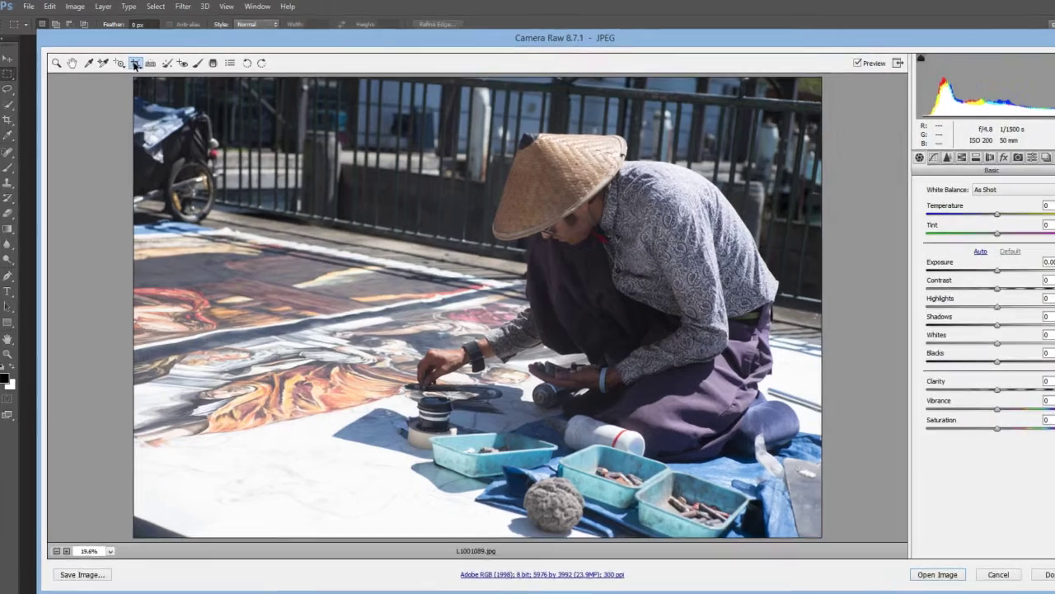
pyautogui.click(135, 65)
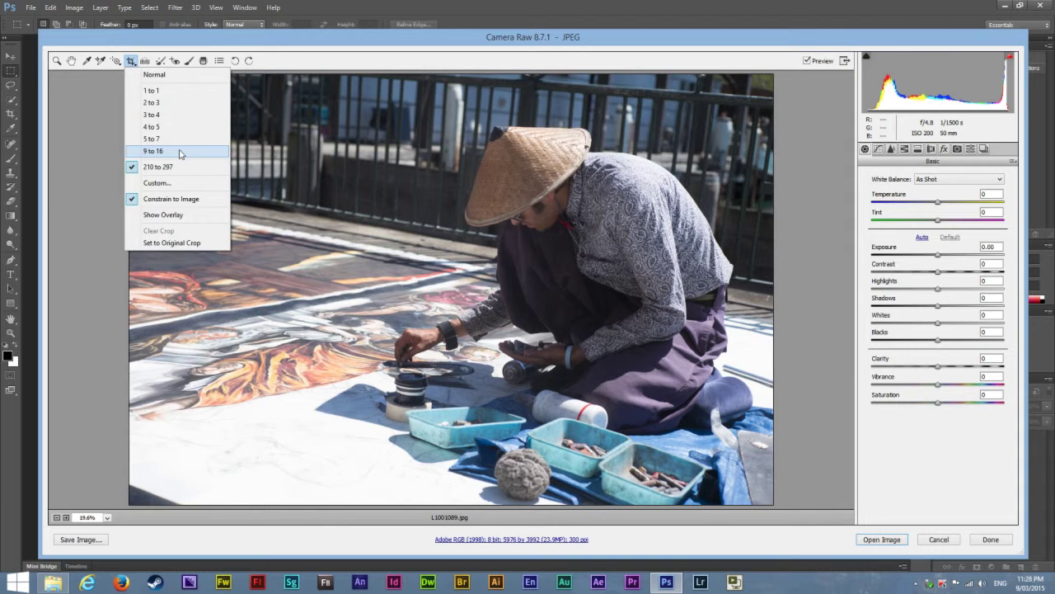
# - Choose the 9 to 16 ratio and fit a full-width 5976 by 3362 crop box
pyautogui.click(181, 153)
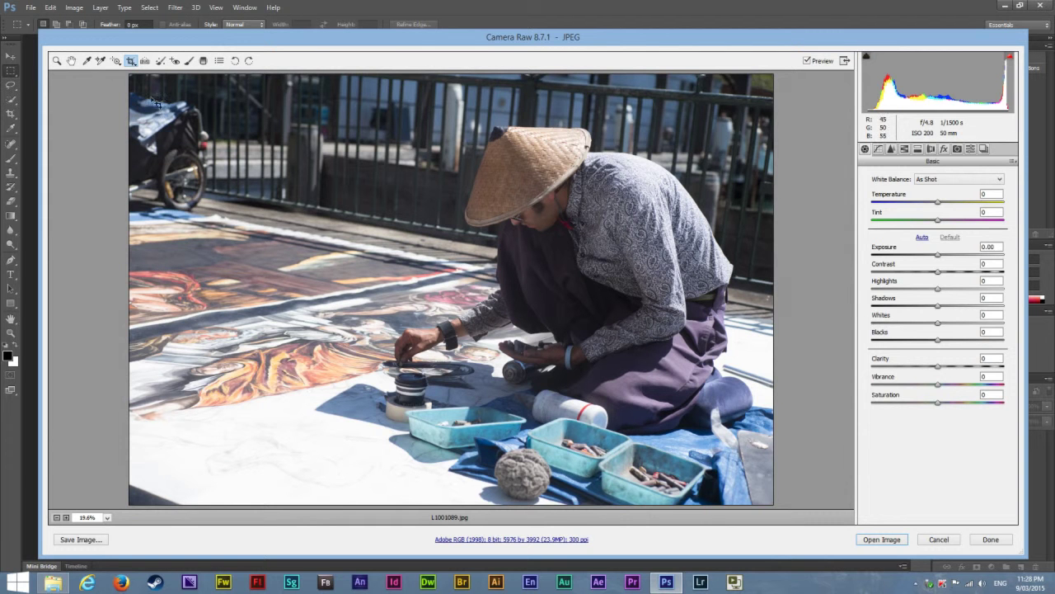
pyautogui.moveTo(142, 102); pyautogui.dragTo(726, 518)
pyautogui.moveTo(844, 587); pyautogui.dragTo(845, 586)
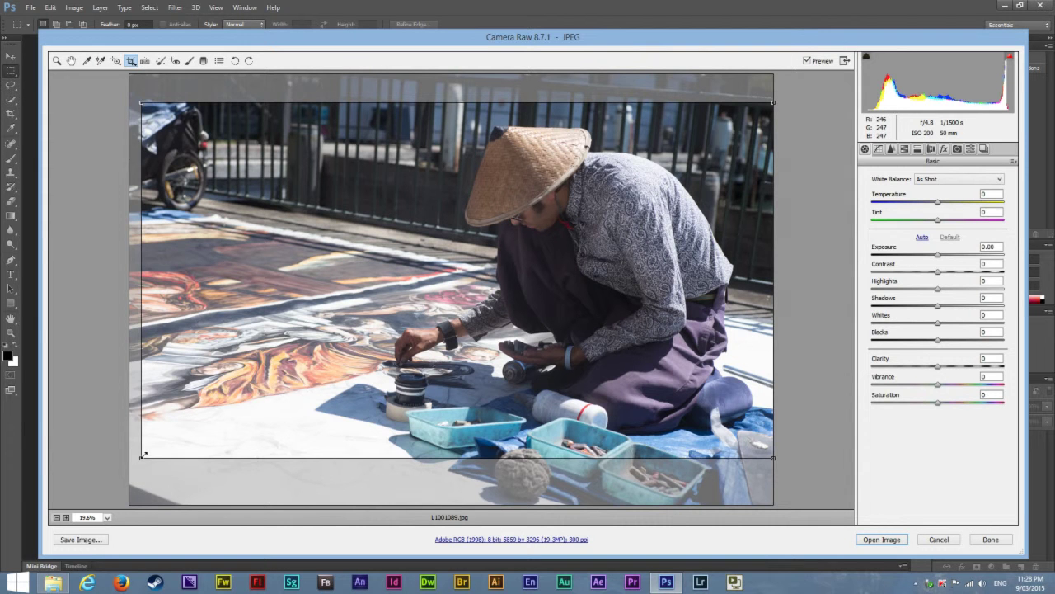
pyautogui.moveTo(143, 455); pyautogui.dragTo(128, 464)
pyautogui.moveTo(421, 222)
pyautogui.mouseDown()
pyautogui.moveTo(416, 334)
pyautogui.moveTo(429, 234)
pyautogui.moveTo(419, 320)
pyautogui.moveTo(417, 249)
pyautogui.moveTo(415, 269)
pyautogui.moveTo(405, 252)
pyautogui.mouseUp()
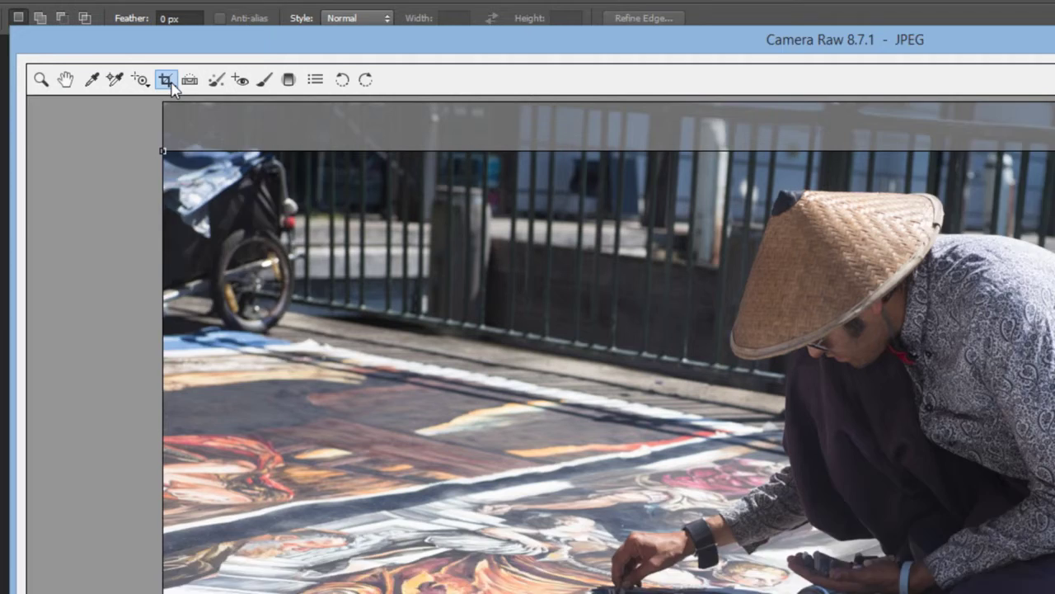
pyautogui.click(130, 61)
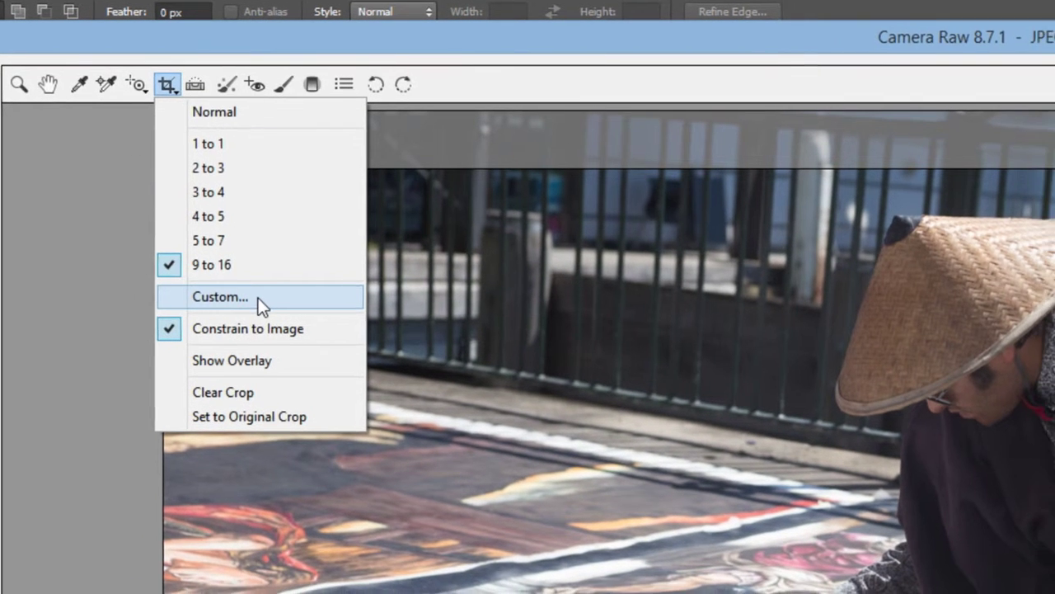
# - Set a custom crop ratio of 210 to 297
pyautogui.click(273, 301)
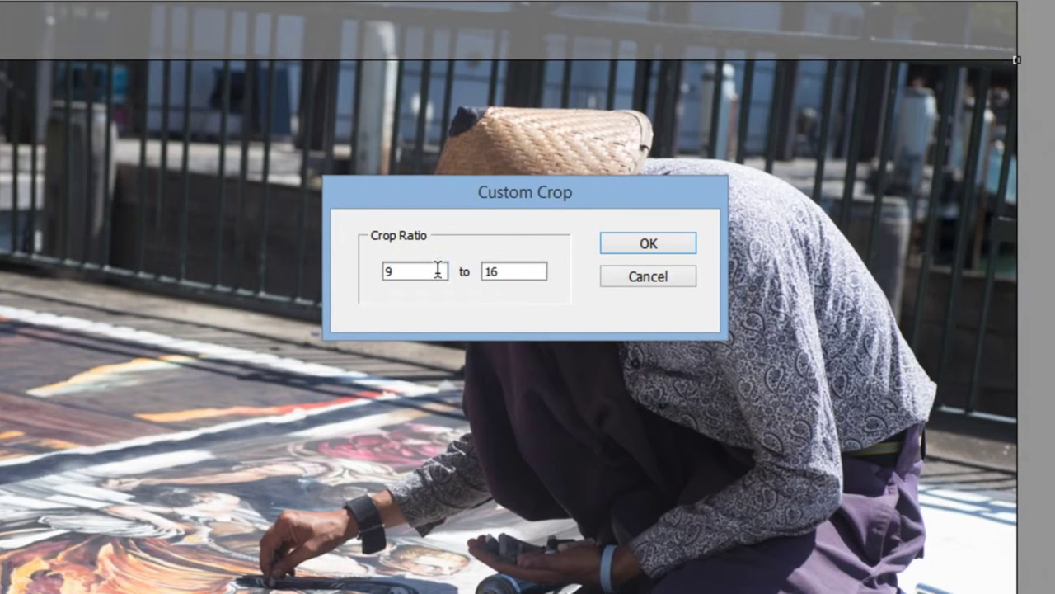
pyautogui.doubleClick(437, 270)
pyautogui.write('210')
pyautogui.press('Tab')
pyautogui.write('297')
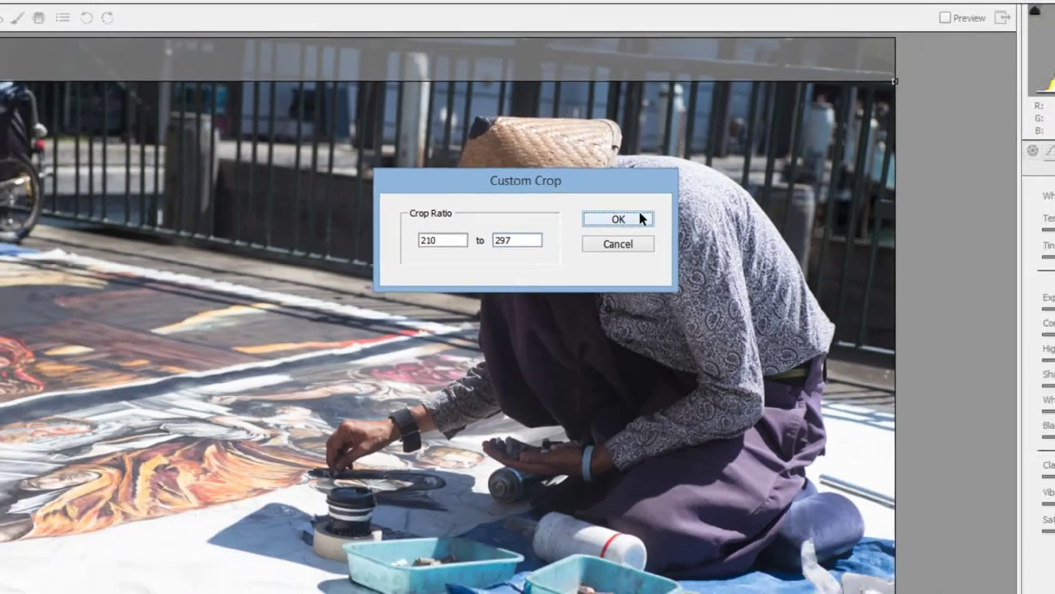
pyautogui.click(648, 244)
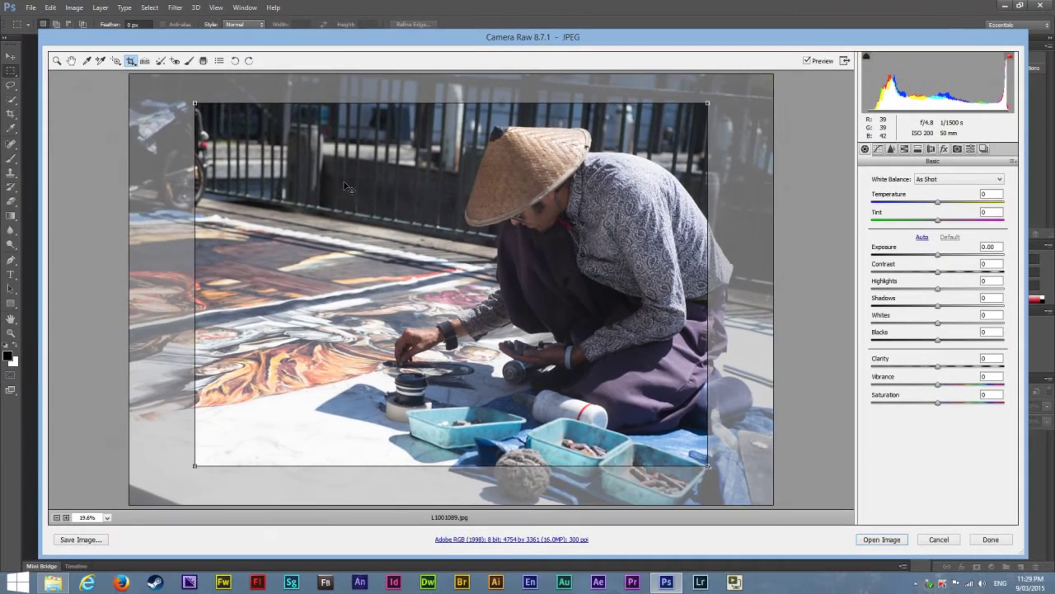
# - Position and resize the crop around the artist, rotate it slightly to straighten, and apply
pyautogui.moveTo(394, 202); pyautogui.dragTo(141, 75)
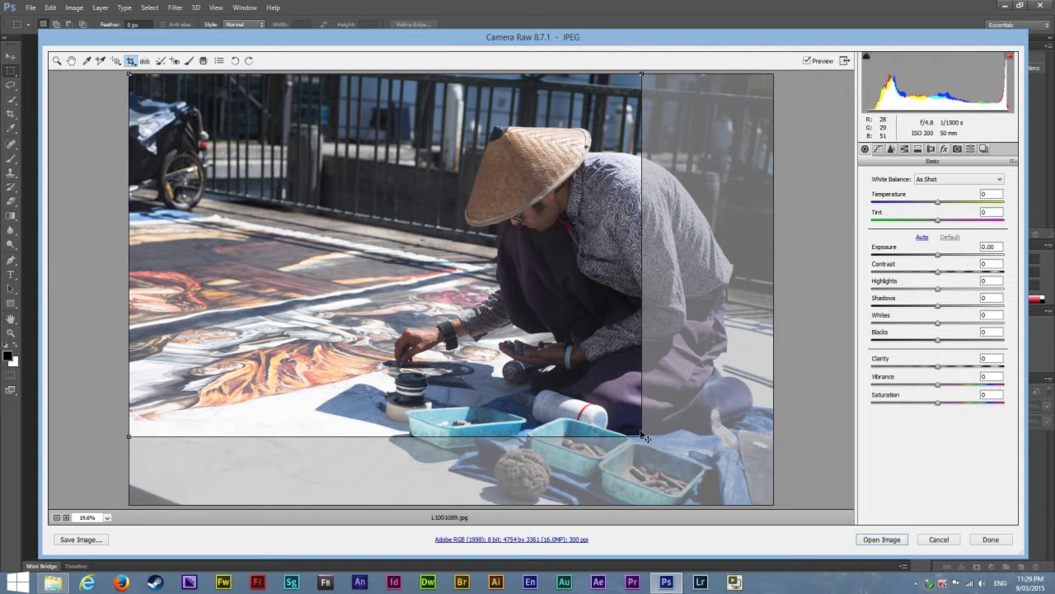
pyautogui.moveTo(647, 439); pyautogui.dragTo(753, 528)
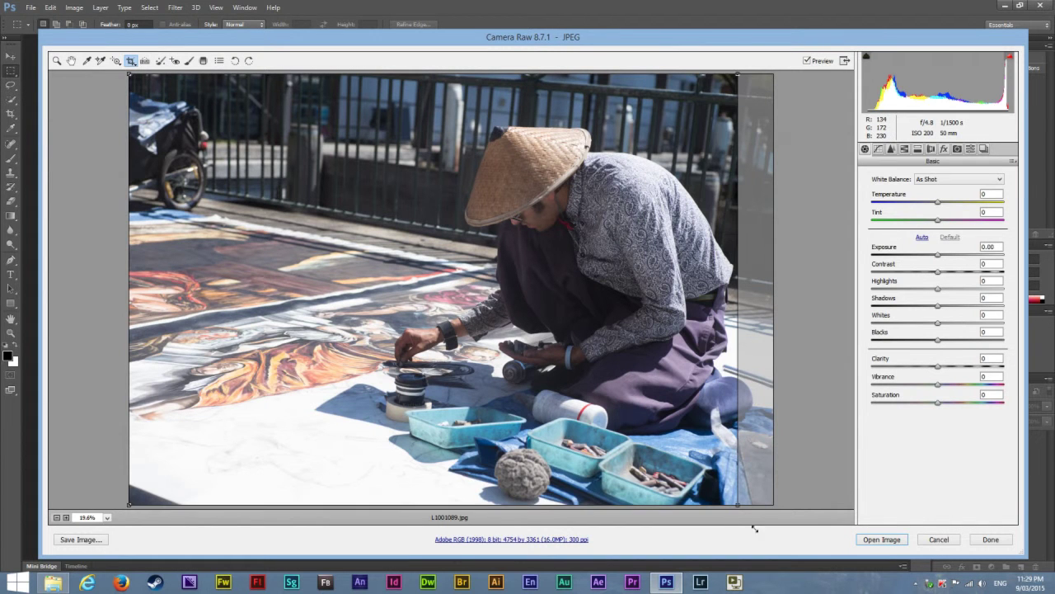
pyautogui.moveTo(721, 334); pyautogui.dragTo(757, 334)
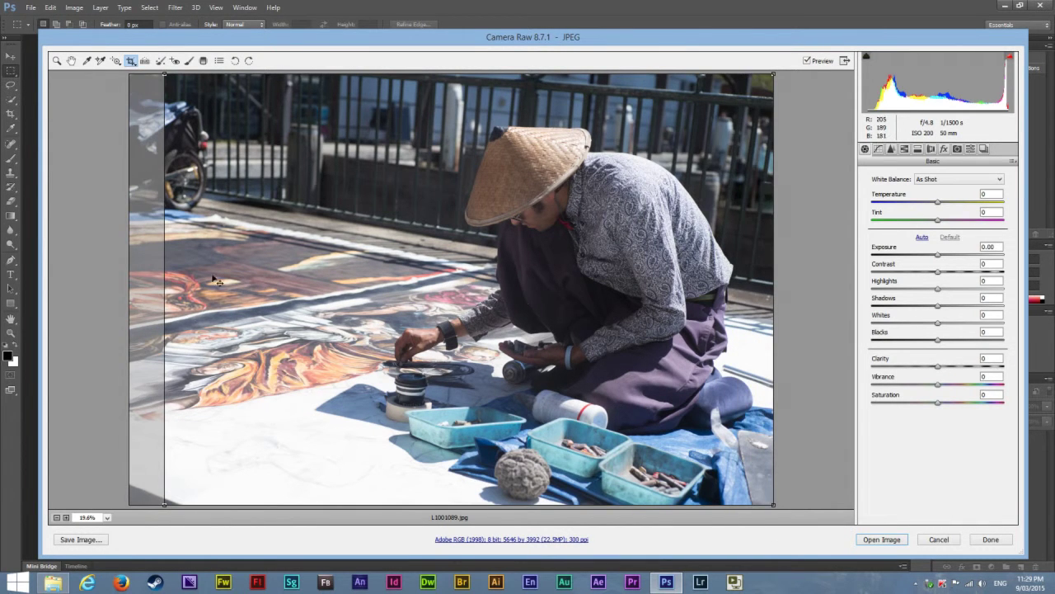
pyautogui.moveTo(690, 311); pyautogui.dragTo(647, 319)
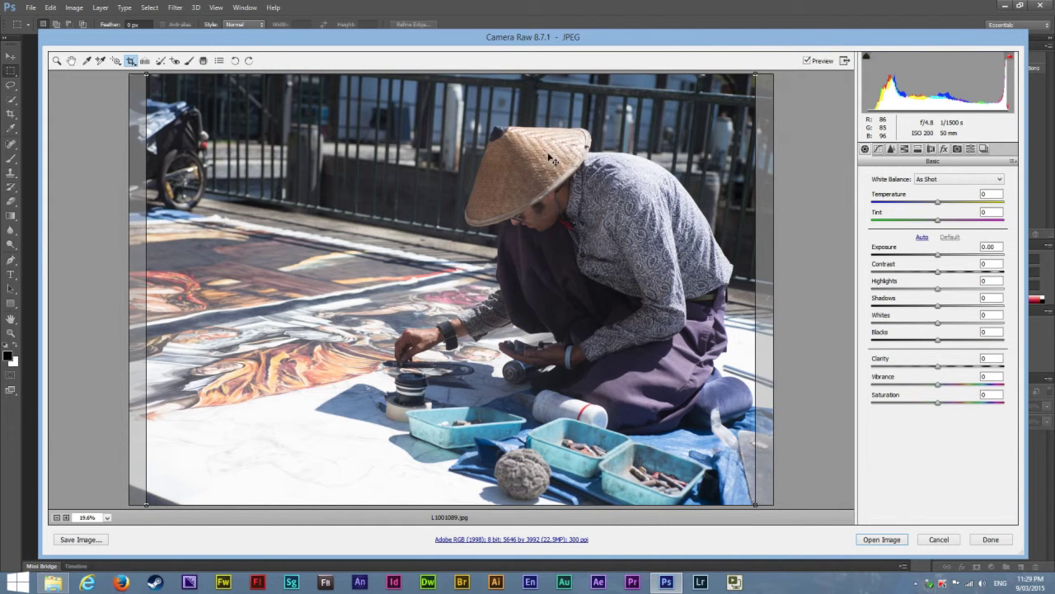
pyautogui.moveTo(602, 308); pyautogui.dragTo(674, 323)
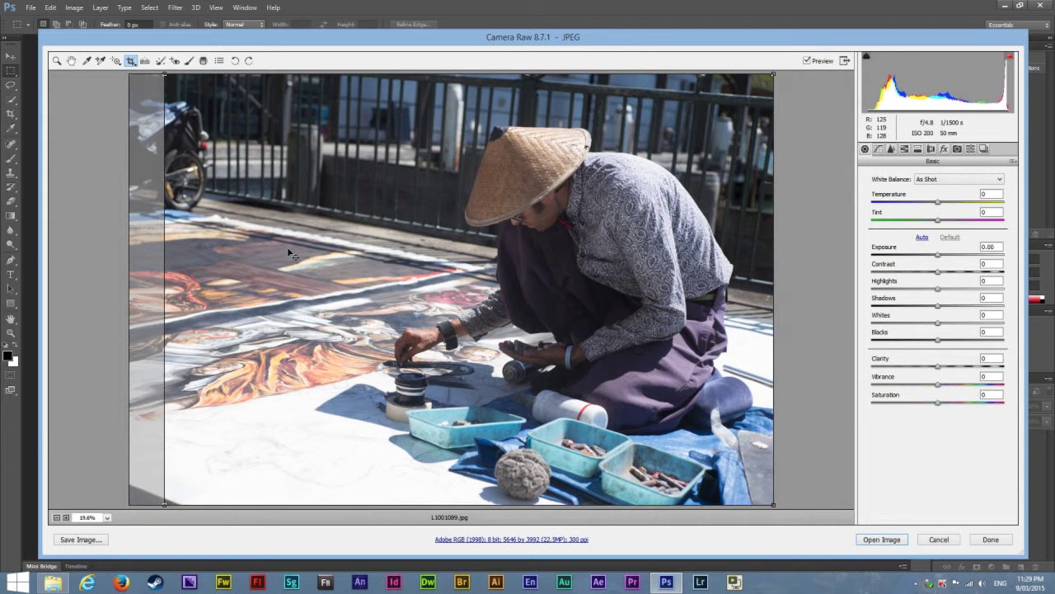
pyautogui.moveTo(240, 169); pyautogui.dragTo(390, 228)
pyautogui.moveTo(161, 72); pyautogui.dragTo(214, 100)
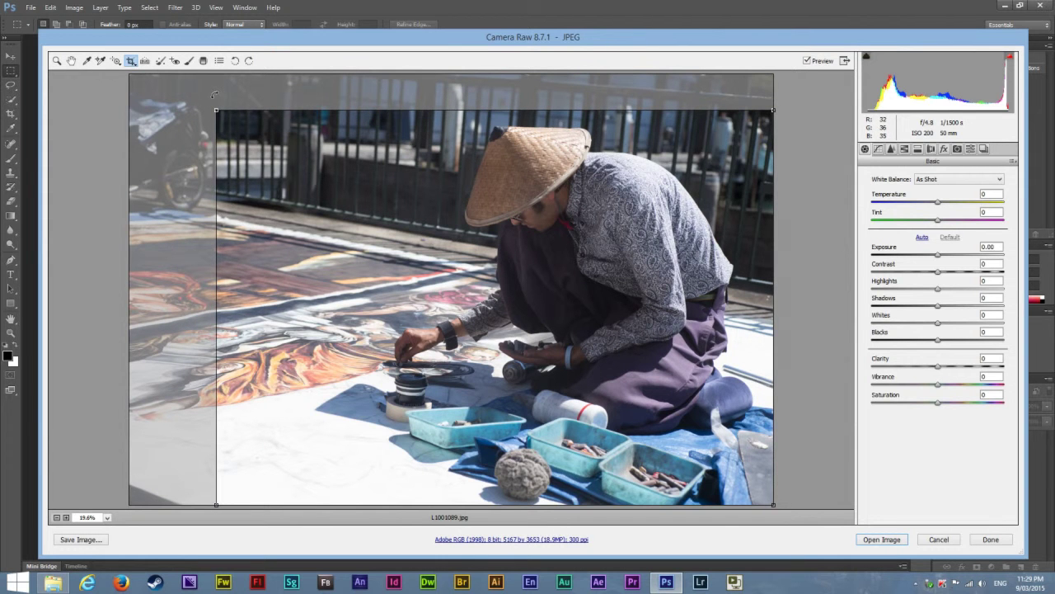
pyautogui.moveTo(217, 108)
pyautogui.mouseDown()
pyautogui.moveTo(182, 94)
pyautogui.moveTo(227, 122)
pyautogui.moveTo(237, 92)
pyautogui.moveTo(371, 75)
pyautogui.moveTo(219, 120)
pyautogui.moveTo(243, 134)
pyautogui.moveTo(206, 108)
pyautogui.mouseUp()
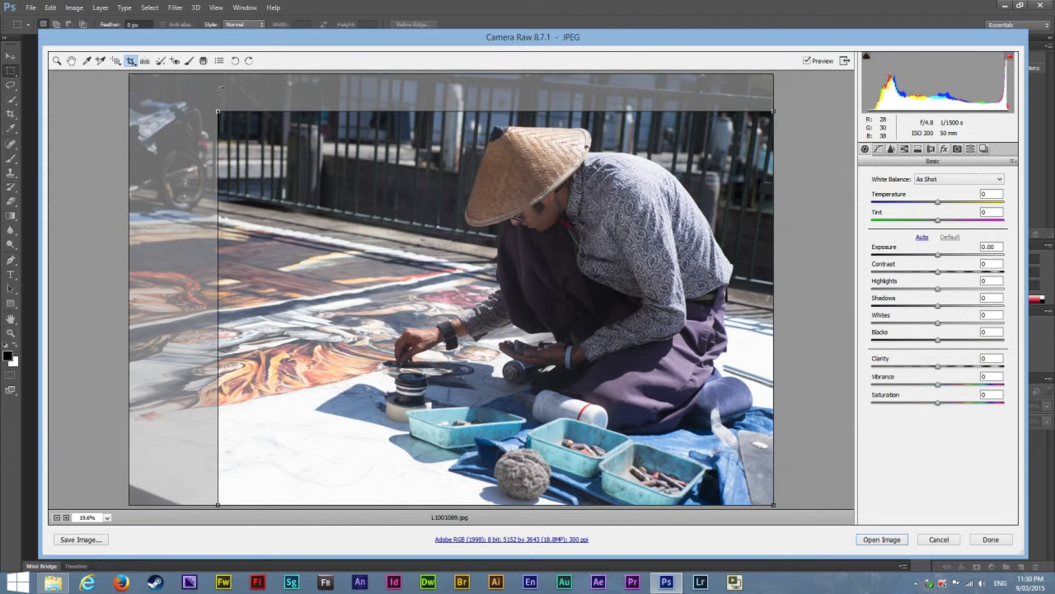
pyautogui.moveTo(212, 99); pyautogui.dragTo(241, 97)
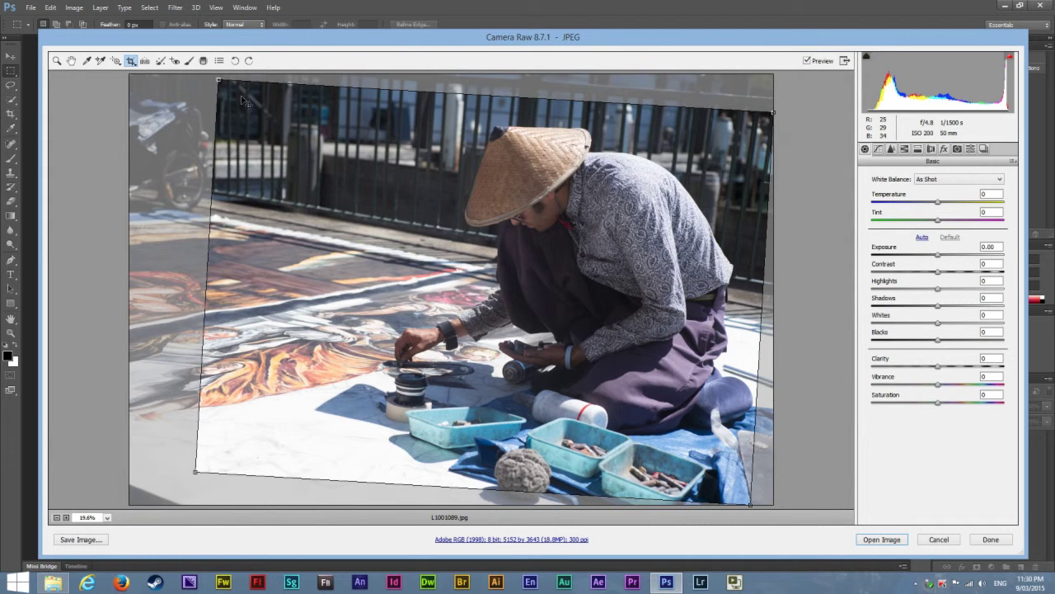
pyautogui.moveTo(415, 292); pyautogui.dragTo(422, 293)
pyautogui.press('z')
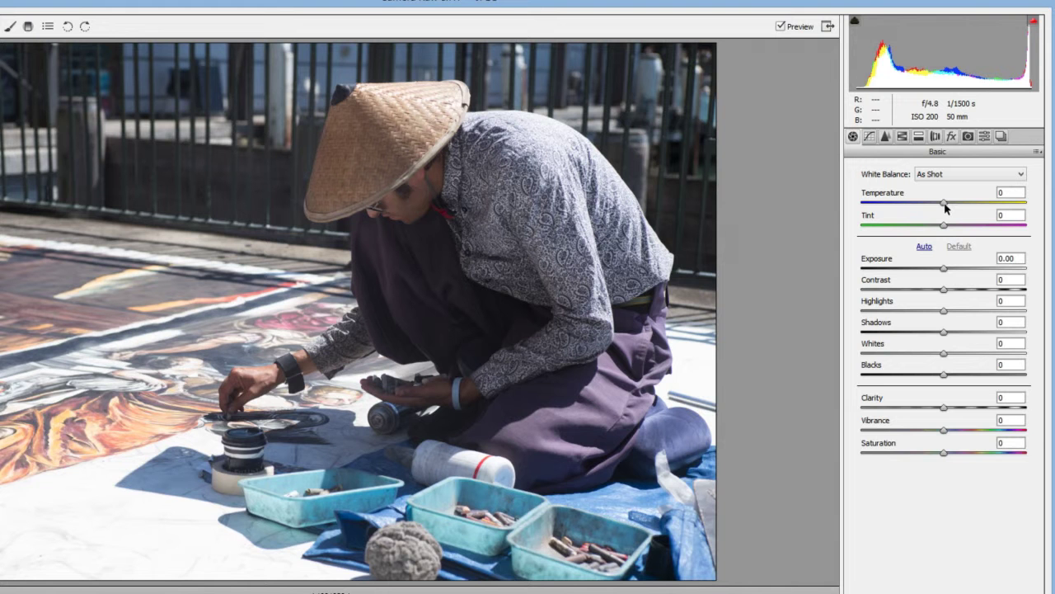
# - Preview warmer and cooler Temperature values, then enter 0 to reset it
pyautogui.click(946, 206)
pyautogui.moveTo(946, 206); pyautogui.dragTo(963, 212)
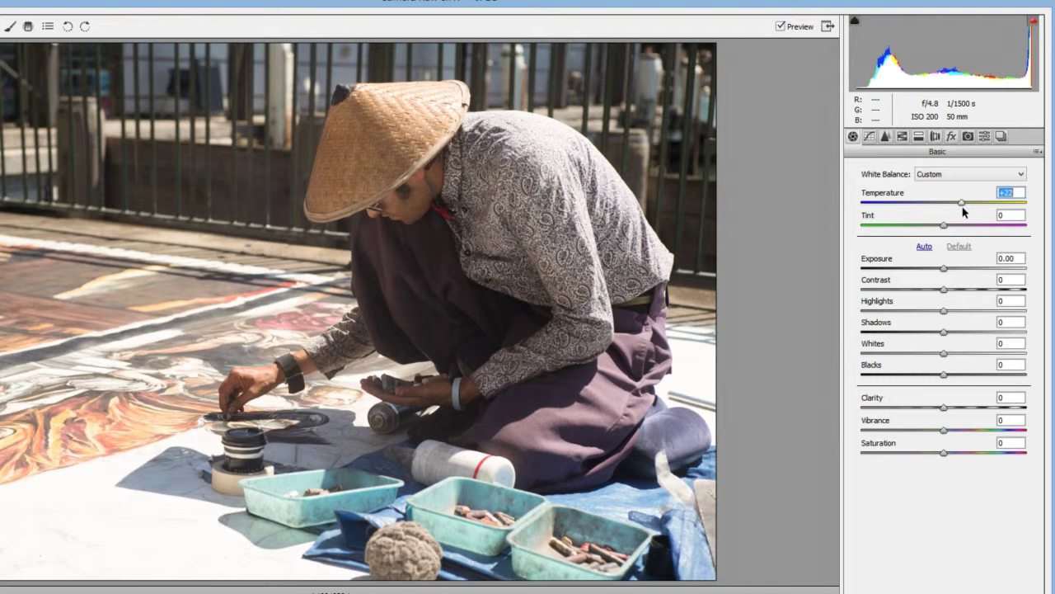
pyautogui.moveTo(960, 210); pyautogui.dragTo(899, 220)
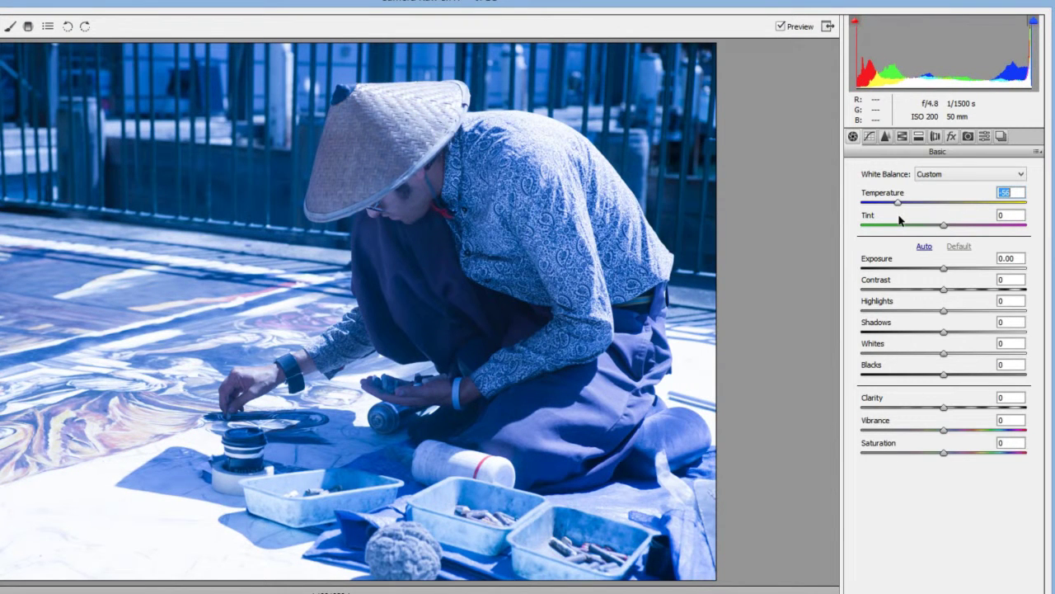
pyautogui.write('0')
pyautogui.press('Return')
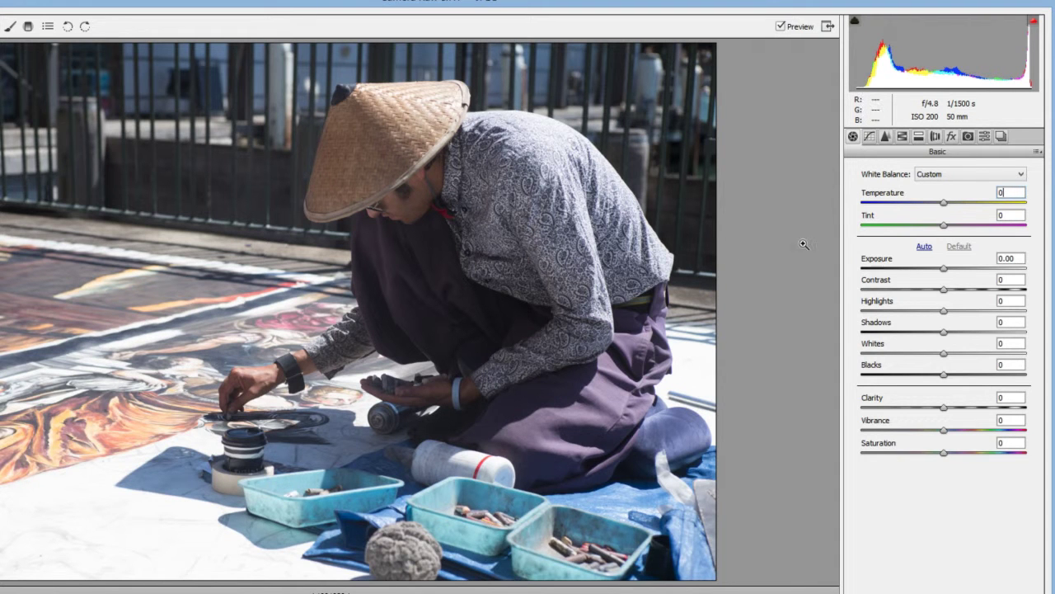
# - Retest Temperature between about -37 and +16, reset it to 0, and nudge Tint slightly
pyautogui.click(939, 205)
pyautogui.moveTo(939, 205); pyautogui.dragTo(914, 205)
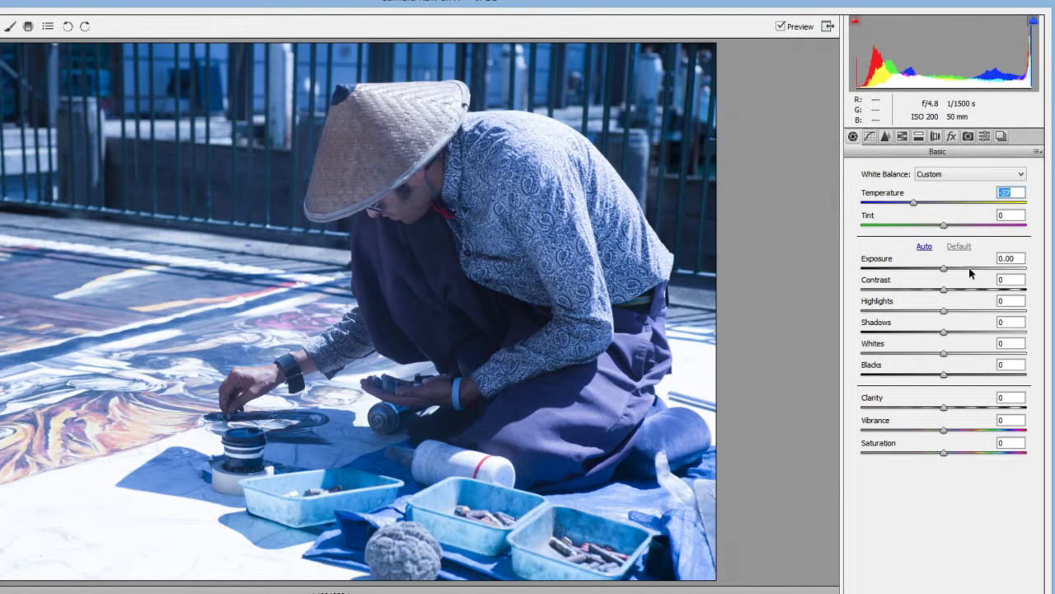
pyautogui.moveTo(913, 207); pyautogui.dragTo(945, 204)
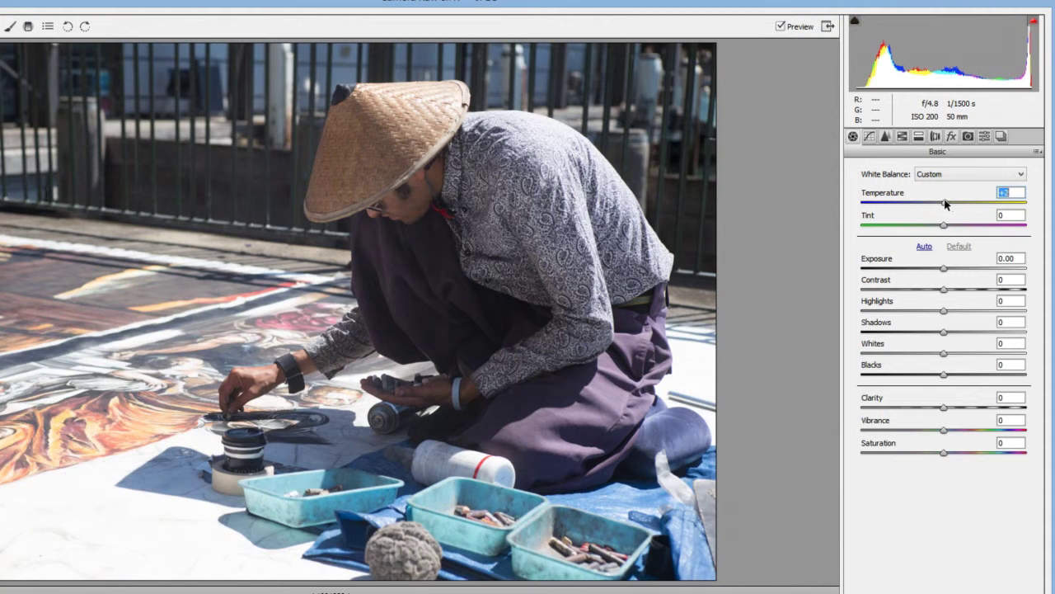
pyautogui.doubleClick(945, 205)
pyautogui.moveTo(942, 228)
pyautogui.mouseDown()
pyautogui.moveTo(986, 229)
pyautogui.moveTo(901, 226)
pyautogui.moveTo(930, 226)
pyautogui.moveTo(936, 213)
pyautogui.mouseUp()
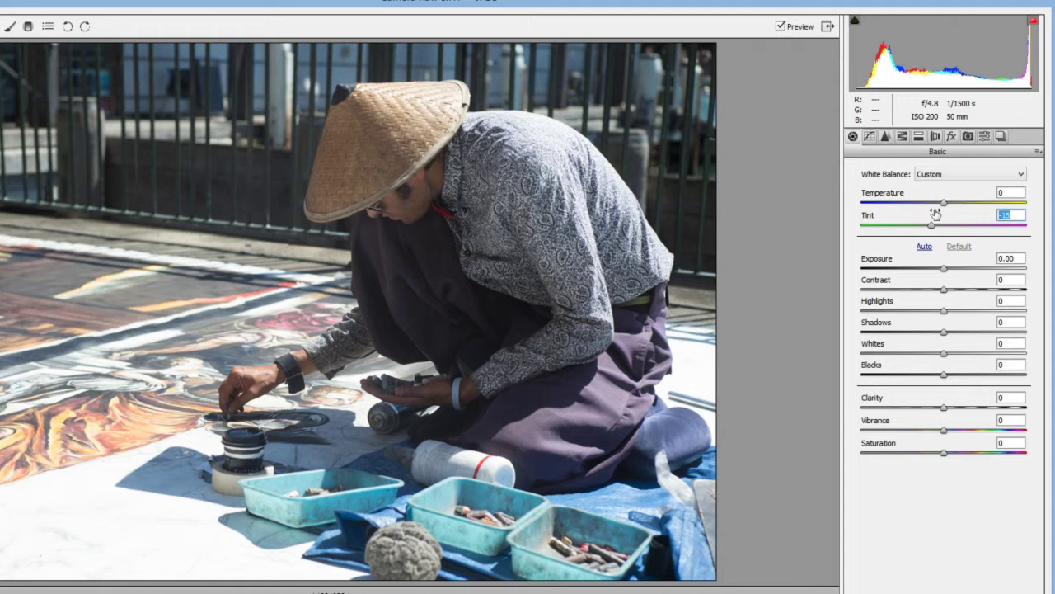
# - Try a green Tint shift, set Tint back to 0, and raise Exposure toward +0.65
pyautogui.write('0')
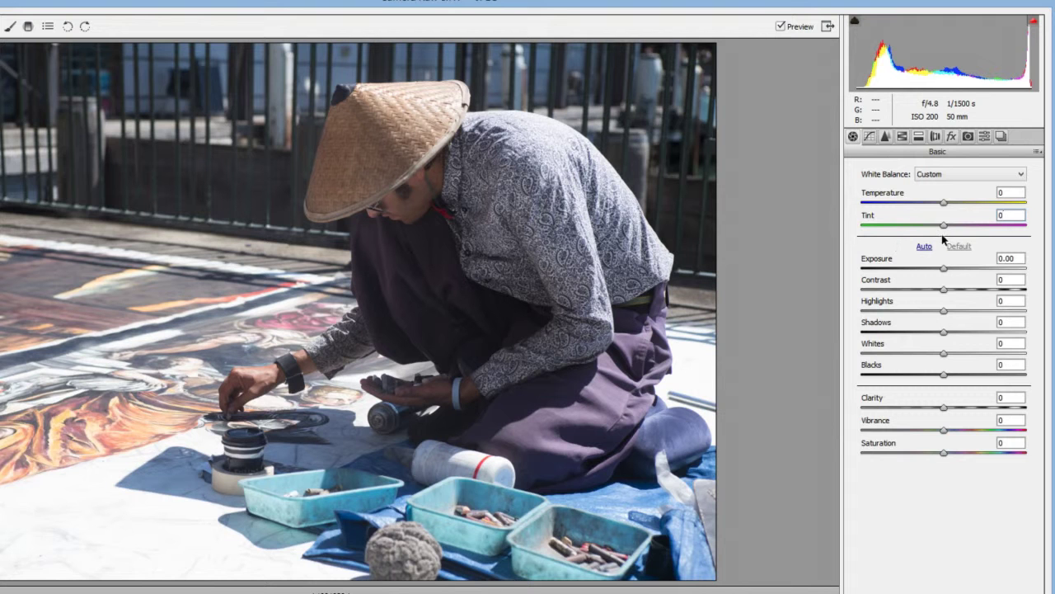
pyautogui.moveTo(945, 227); pyautogui.dragTo(1014, 233)
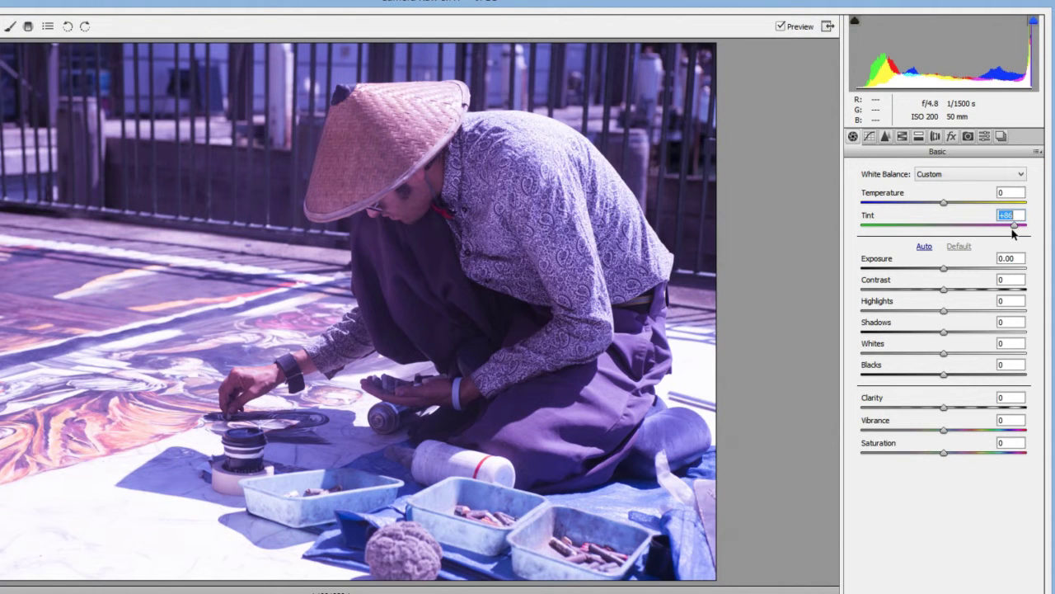
pyautogui.write('0')
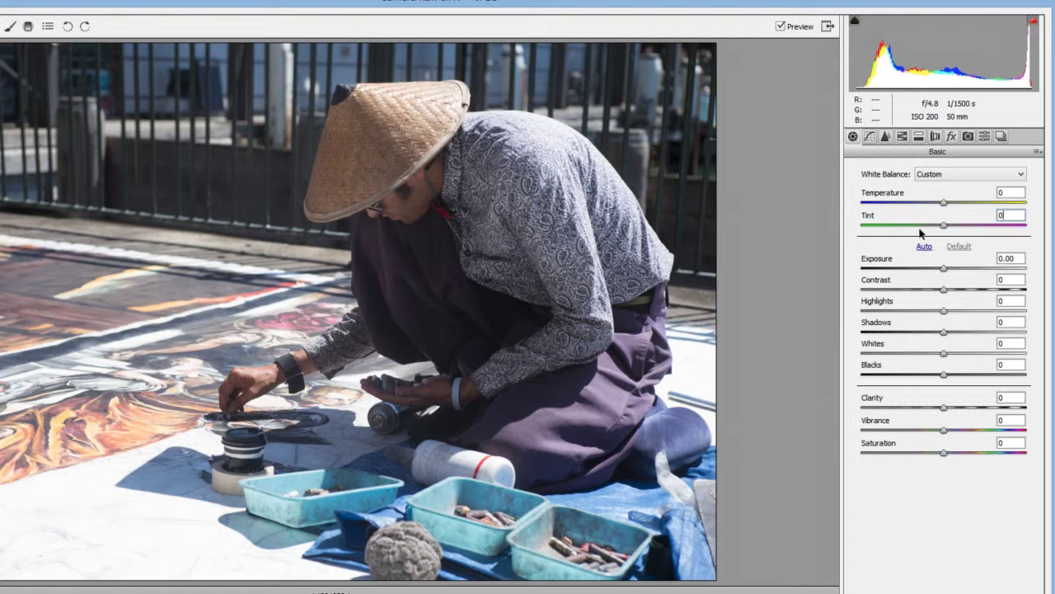
pyautogui.press('Tab')
pyautogui.moveTo(945, 272)
pyautogui.mouseDown()
pyautogui.moveTo(954, 276)
pyautogui.moveTo(933, 275)
pyautogui.moveTo(961, 273)
pyautogui.mouseUp()
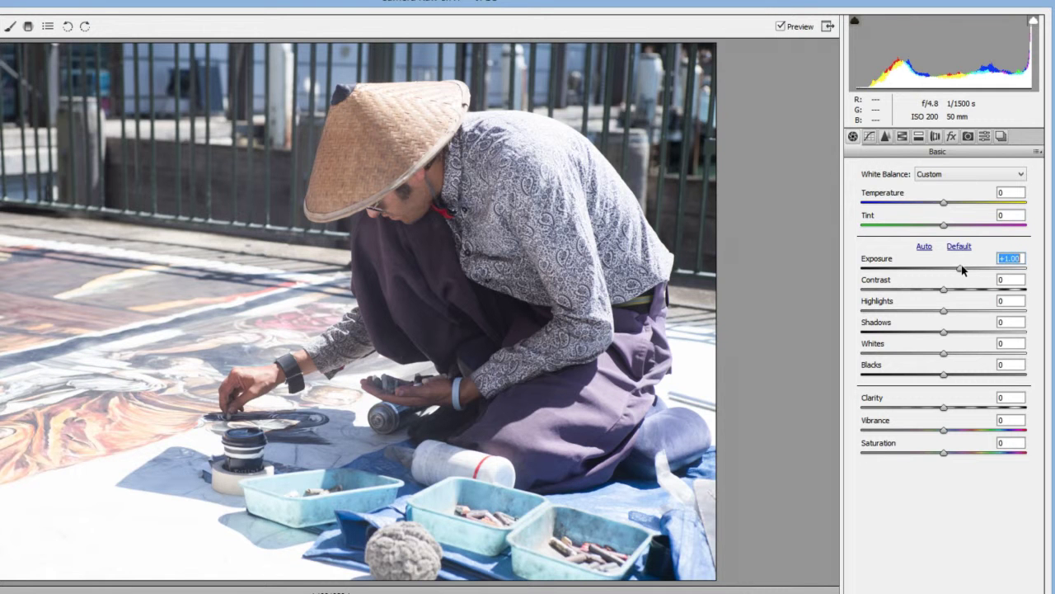
# - Try a darker exposure, then enter 0.3 to set Exposure to +0.30
pyautogui.moveTo(960, 270)
pyautogui.mouseDown()
pyautogui.moveTo(929, 270)
pyautogui.moveTo(975, 275)
pyautogui.moveTo(949, 275)
pyautogui.moveTo(966, 277)
pyautogui.mouseUp()
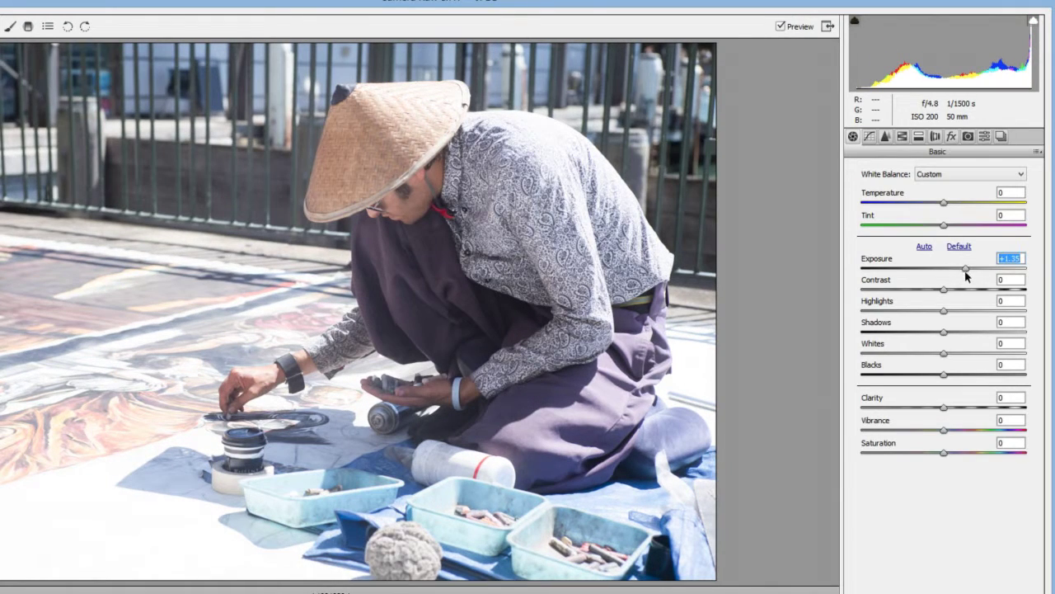
pyautogui.write('1')
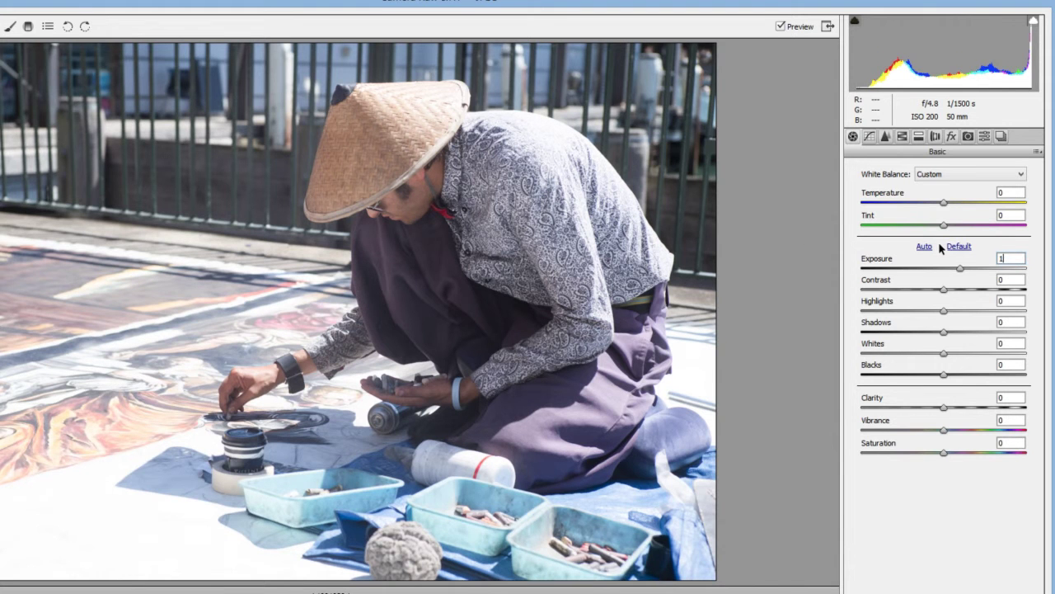
pyautogui.press('BackSpace')
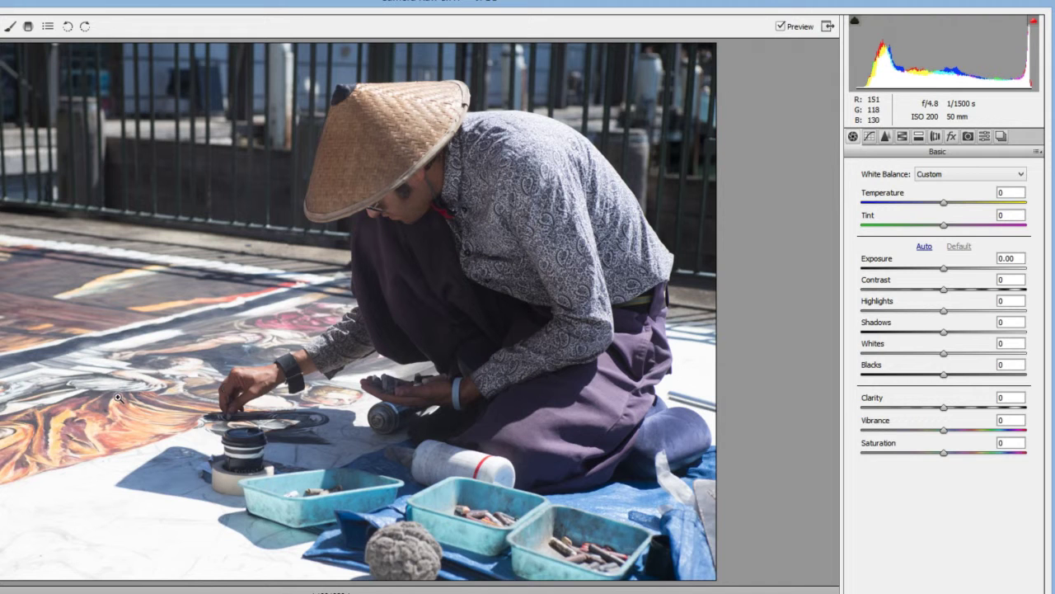
pyautogui.click(1015, 259)
pyautogui.write('0.3')
pyautogui.press('Return')
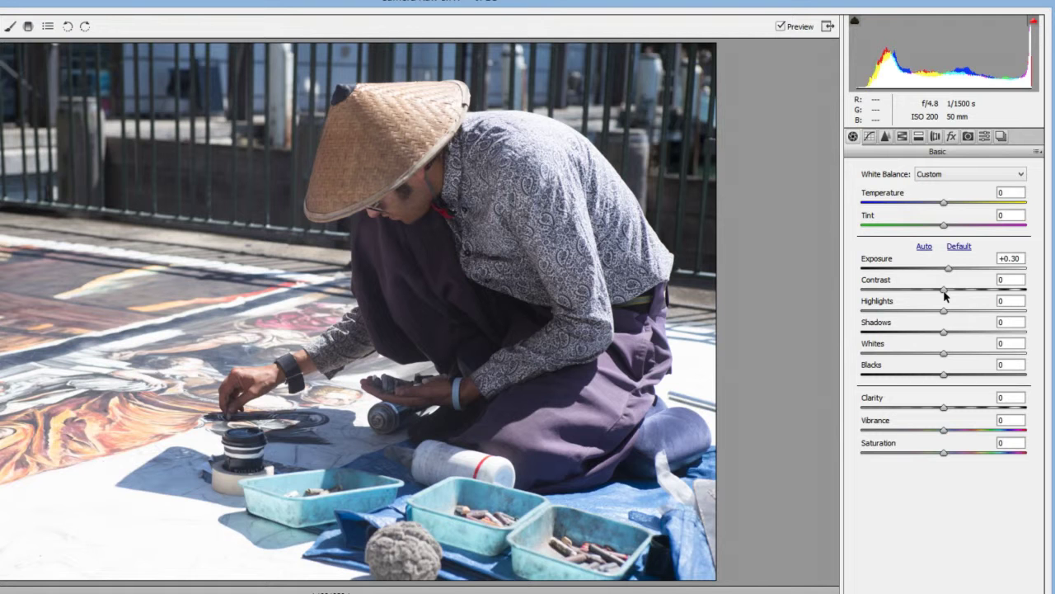
pyautogui.moveTo(944, 295)
pyautogui.mouseDown()
pyautogui.moveTo(1029, 300)
pyautogui.moveTo(944, 292)
pyautogui.mouseUp()
pyautogui.moveTo(943, 293); pyautogui.dragTo(857, 281)
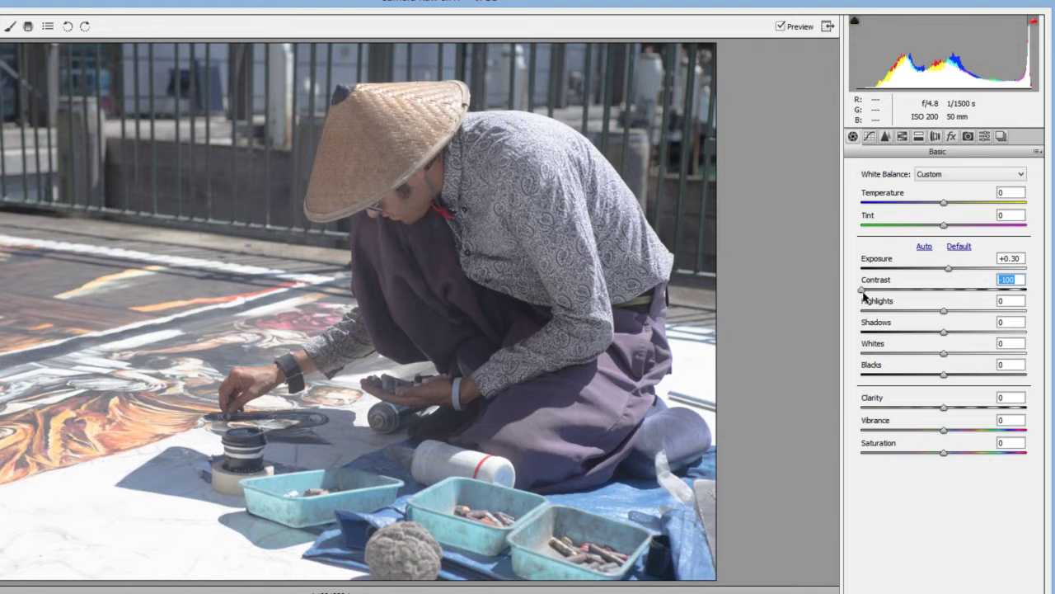
pyautogui.moveTo(864, 295); pyautogui.dragTo(946, 297)
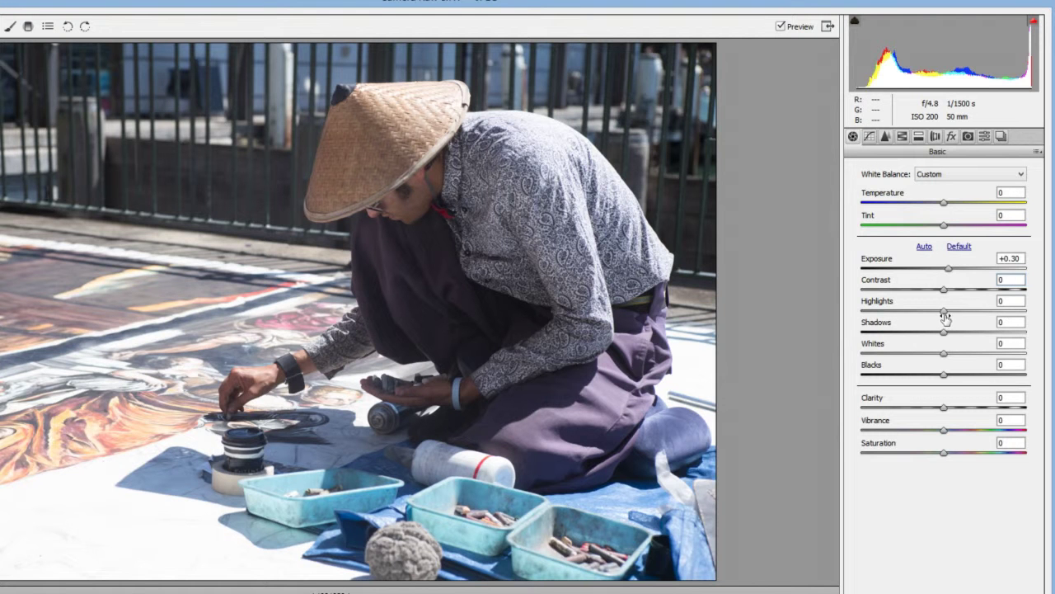
# - Set Highlights to -100, lift Shadows to +45, and raise Contrast to about +19
pyautogui.moveTo(945, 314); pyautogui.dragTo(860, 319)
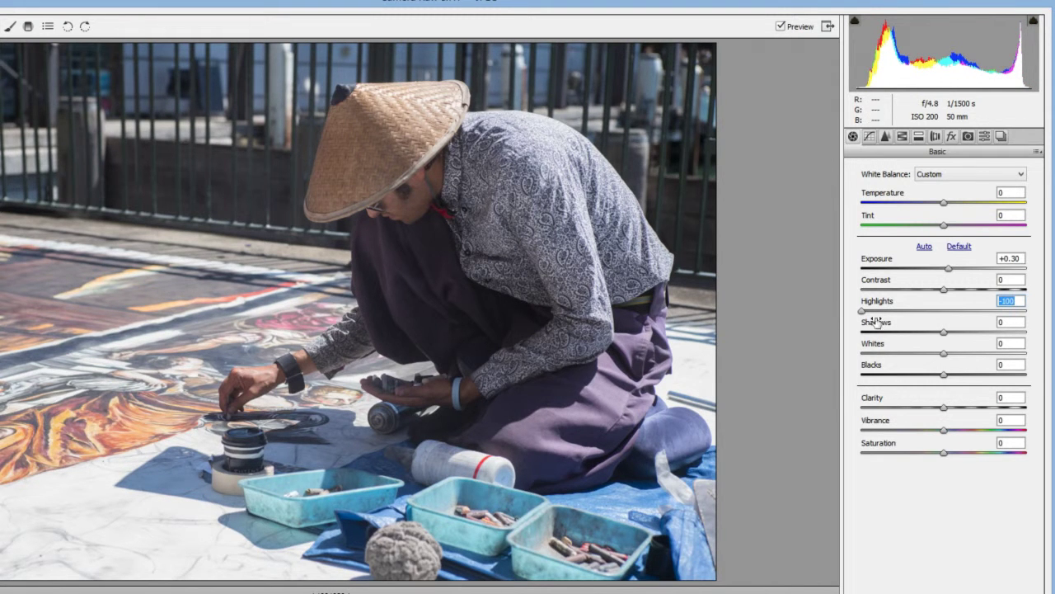
pyautogui.moveTo(863, 314); pyautogui.dragTo(846, 295)
pyautogui.press('Tab')
pyautogui.moveTo(944, 334); pyautogui.dragTo(981, 339)
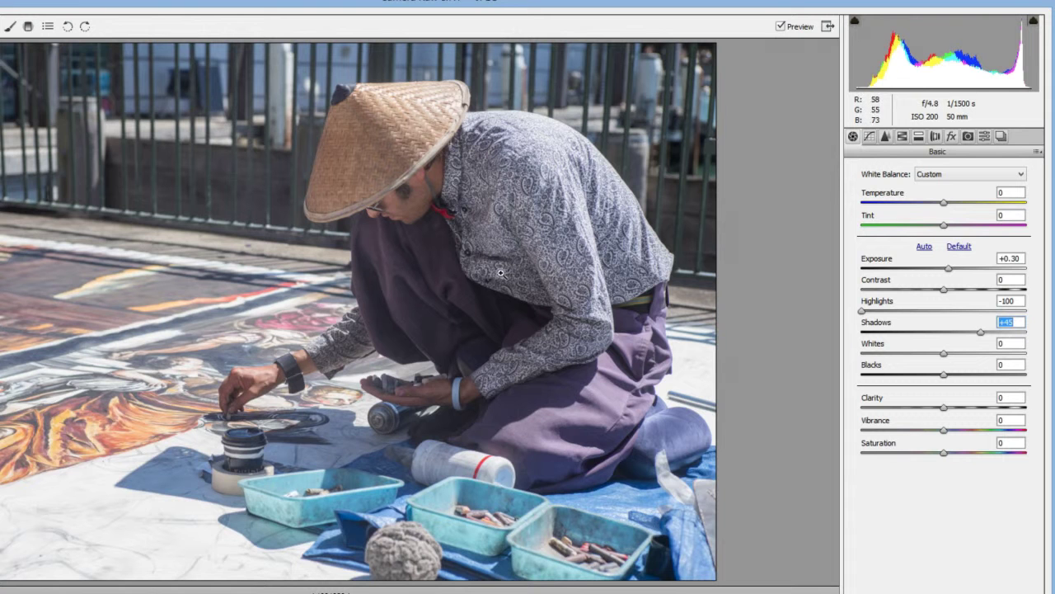
pyautogui.click(945, 290)
pyautogui.moveTo(945, 292); pyautogui.dragTo(959, 295)
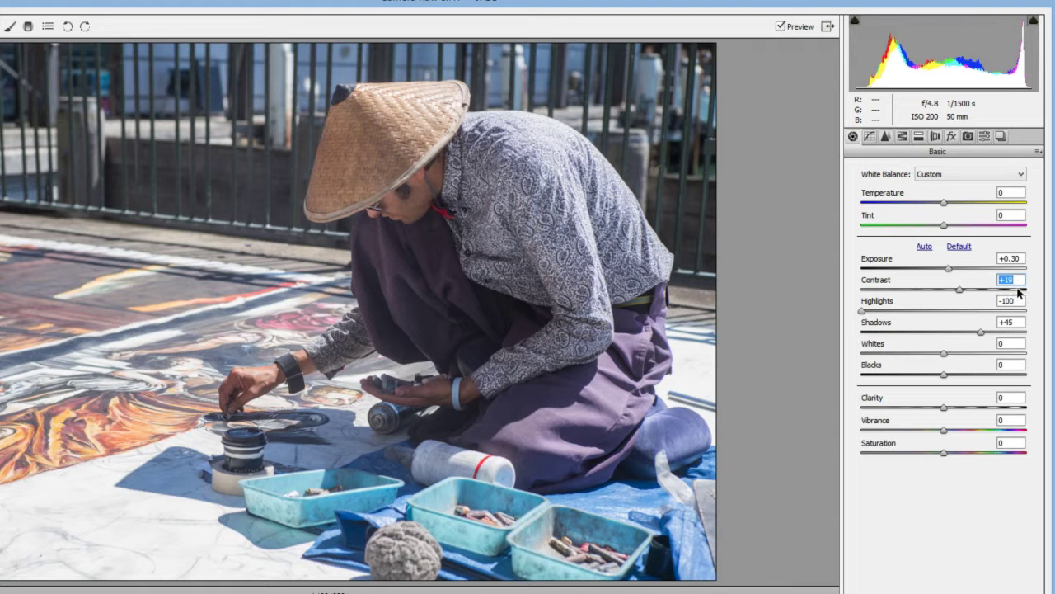
# - Nudge Contrast a few points higher to +24
pyautogui.moveTo(960, 290); pyautogui.dragTo(967, 294)
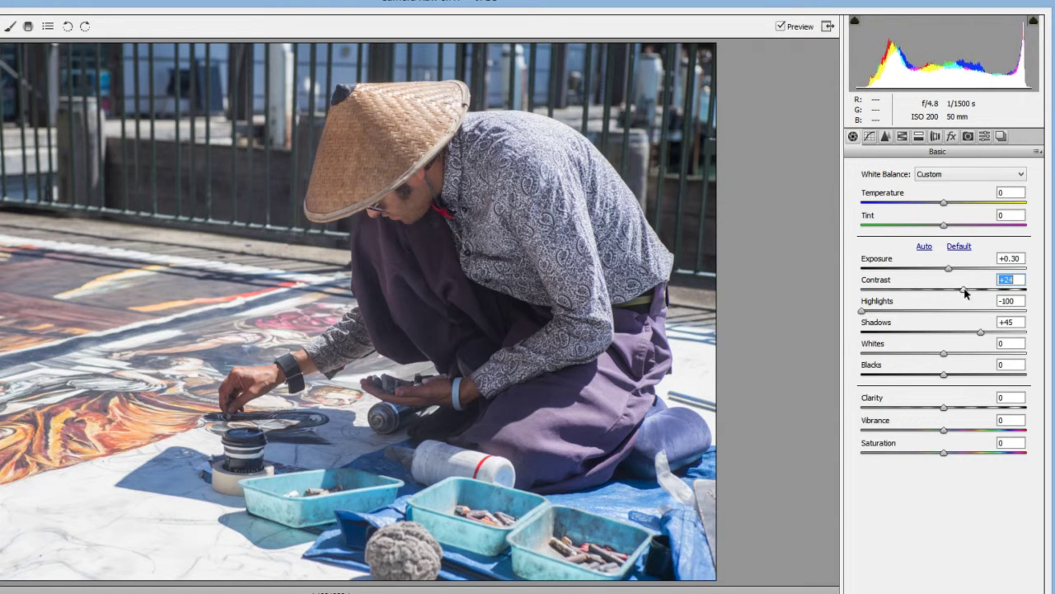
# - Check highlight clipping on the Whites slider and settle Whites at +9
pyautogui.keyDown('alt'); pyautogui.click(944, 353); pyautogui.keyUp('alt')
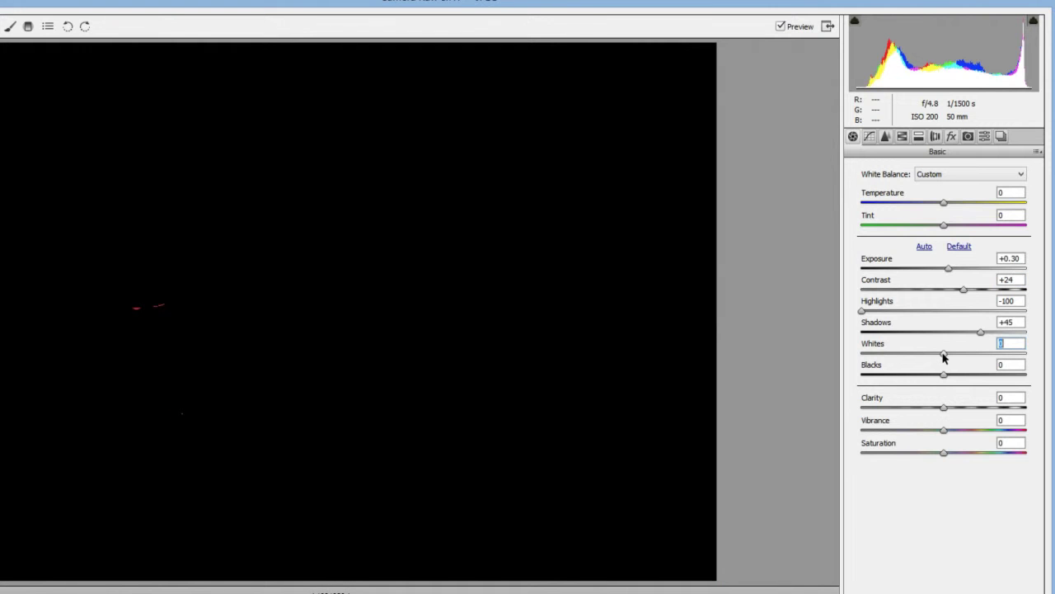
pyautogui.moveTo(944, 356); pyautogui.dragTo(852, 390)
pyautogui.moveTo(862, 389); pyautogui.dragTo(954, 381)
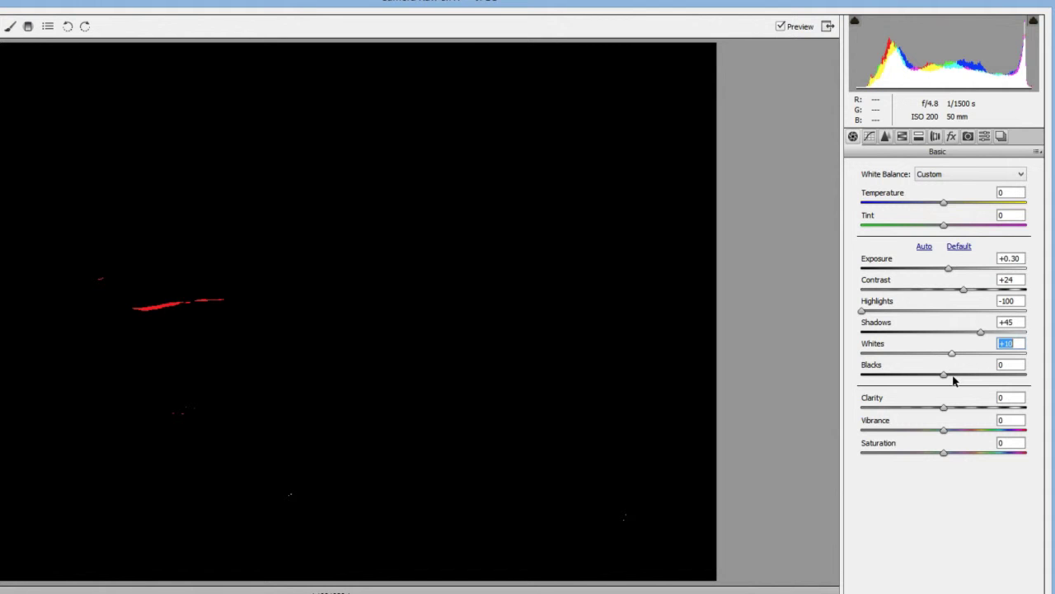
pyautogui.moveTo(954, 380); pyautogui.dragTo(952, 378)
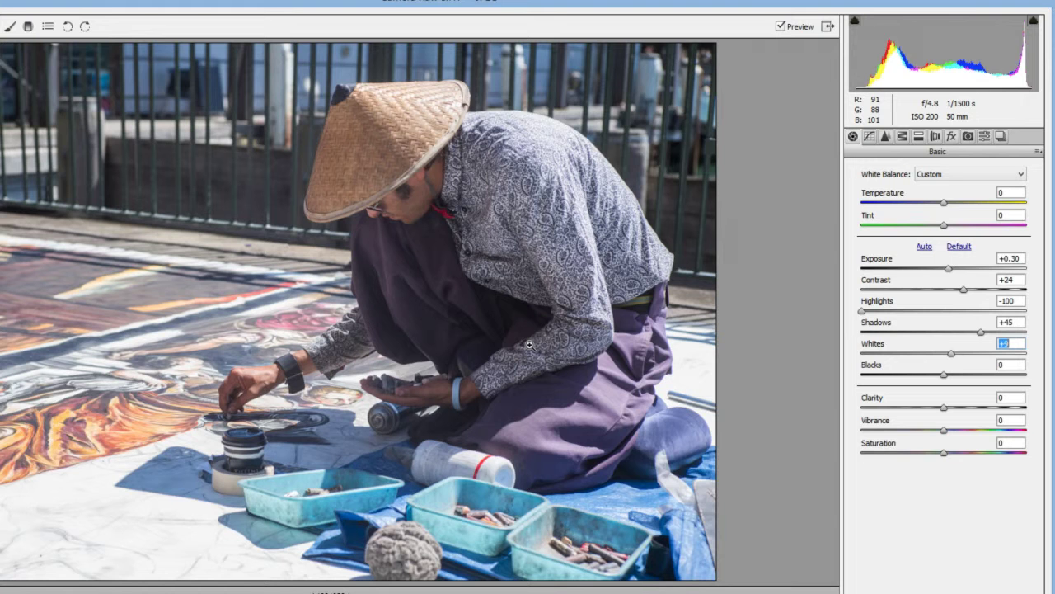
# - Check shadow clipping on the Blacks slider and settle Blacks at -28
pyautogui.keyDown('alt'); pyautogui.click(943, 375); pyautogui.keyUp('alt')
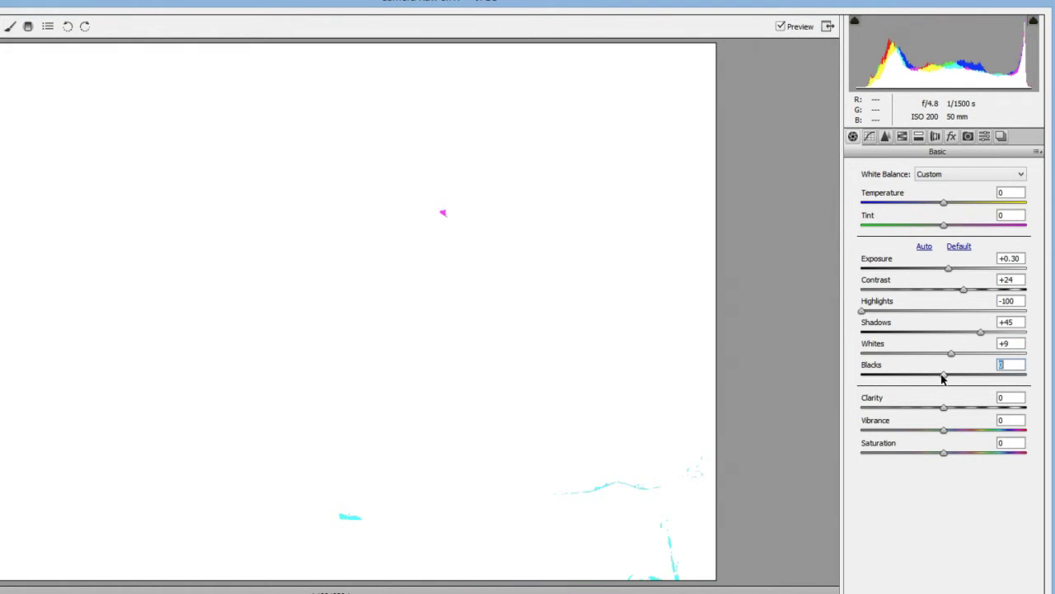
pyautogui.moveTo(942, 376)
pyautogui.mouseDown()
pyautogui.moveTo(856, 379)
pyautogui.moveTo(1021, 376)
pyautogui.moveTo(922, 376)
pyautogui.mouseUp()
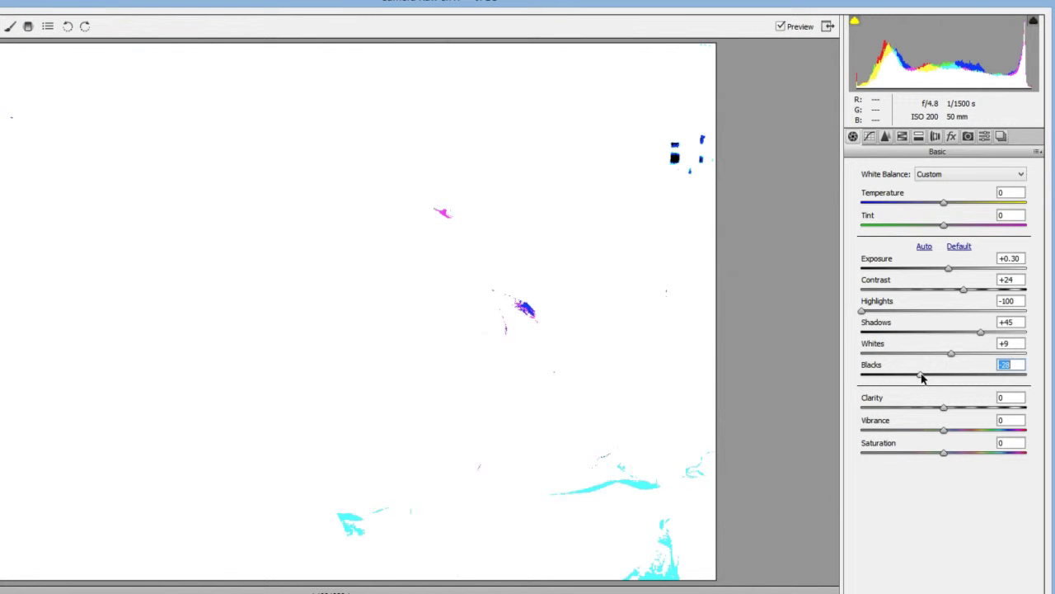
pyautogui.moveTo(922, 376); pyautogui.dragTo(921, 376)
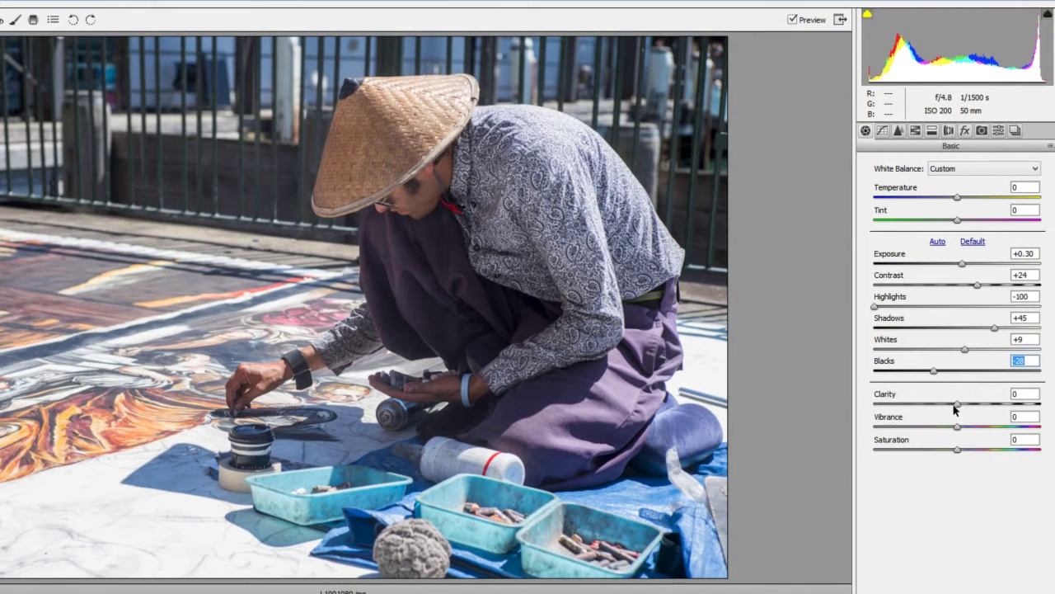
# - Compare Clarity from +100 to negative values, then enter Clarity 15
pyautogui.click(958, 404)
pyautogui.moveTo(961, 404); pyautogui.dragTo(1041, 404)
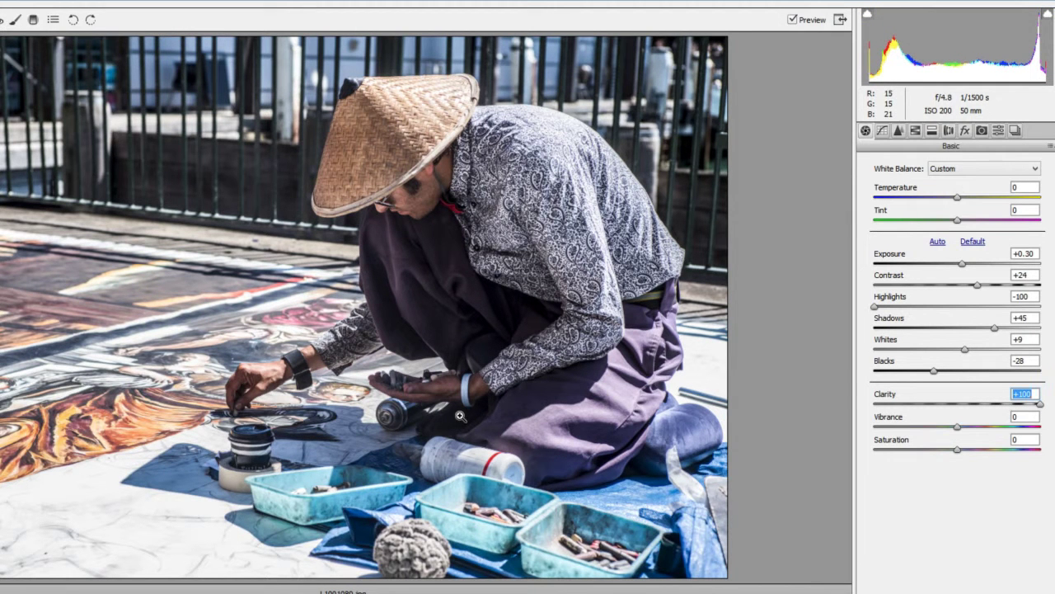
pyautogui.moveTo(1040, 408); pyautogui.dragTo(959, 396)
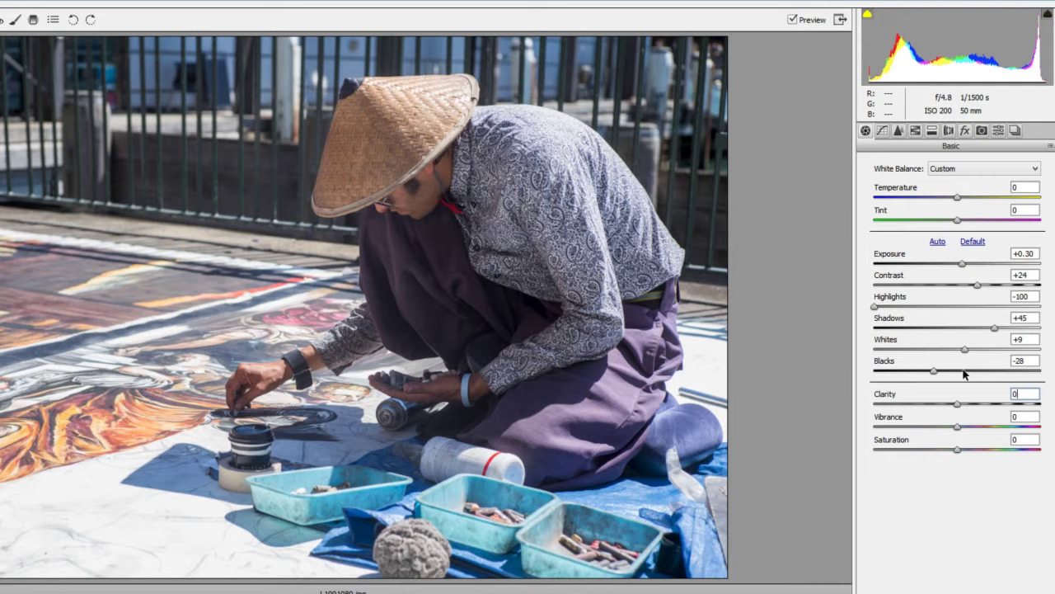
pyautogui.moveTo(959, 405)
pyautogui.mouseDown()
pyautogui.moveTo(1025, 405)
pyautogui.moveTo(920, 409)
pyautogui.moveTo(955, 403)
pyautogui.mouseUp()
pyautogui.moveTo(958, 409); pyautogui.dragTo(969, 409)
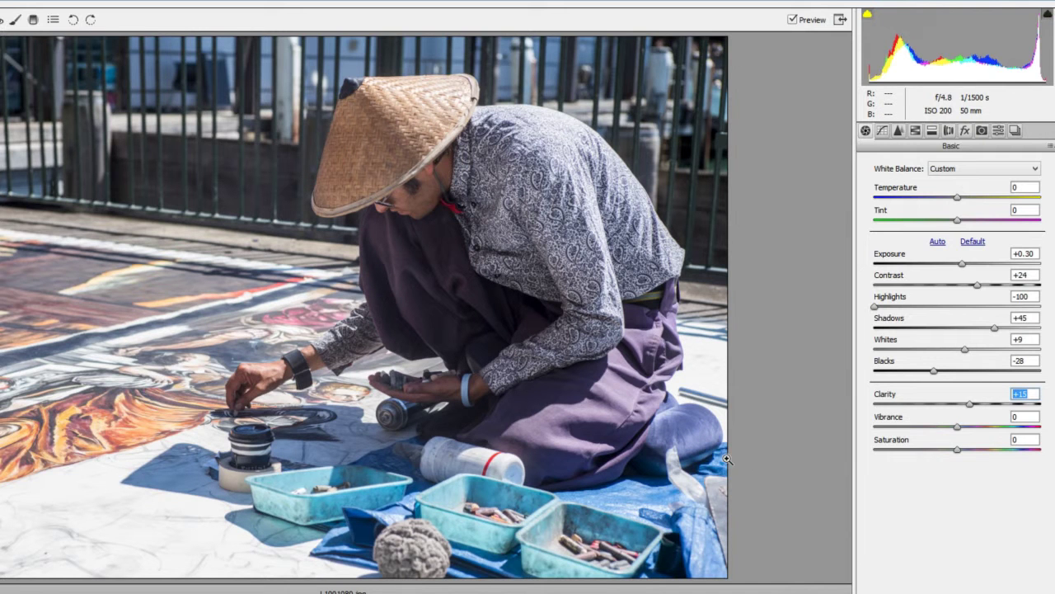
pyautogui.moveTo(970, 404); pyautogui.dragTo(928, 405)
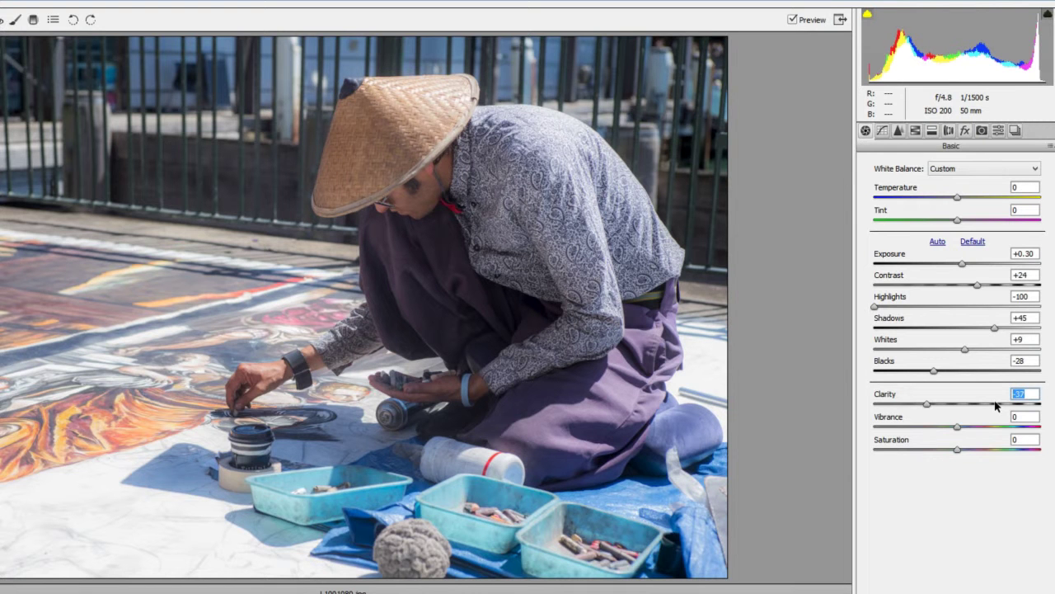
pyautogui.write('15')
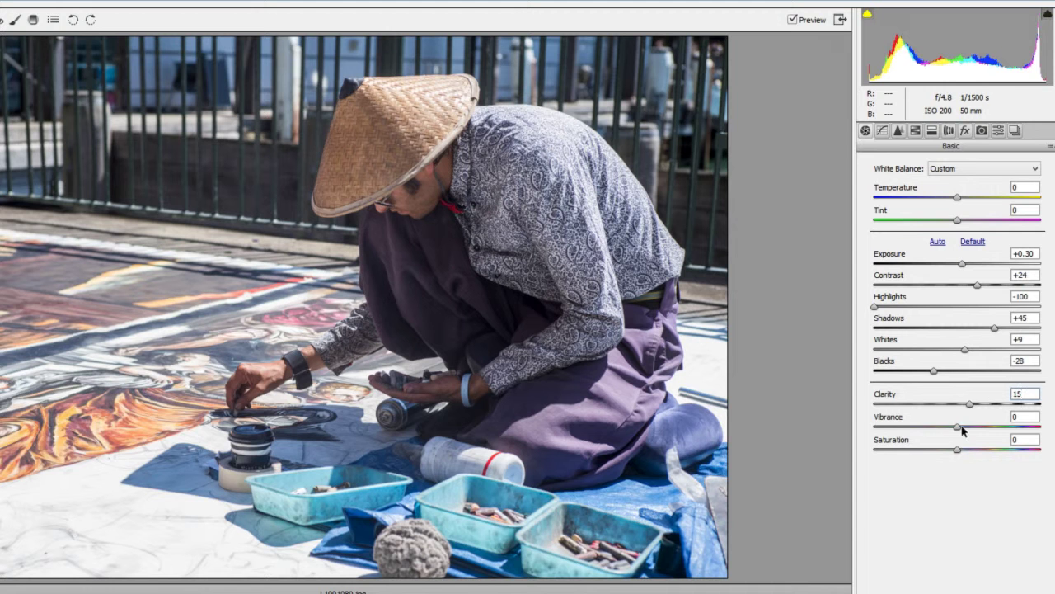
# - Preview Vibrance between +100 and +30, leaving it at +51
pyautogui.moveTo(957, 428); pyautogui.dragTo(1041, 428)
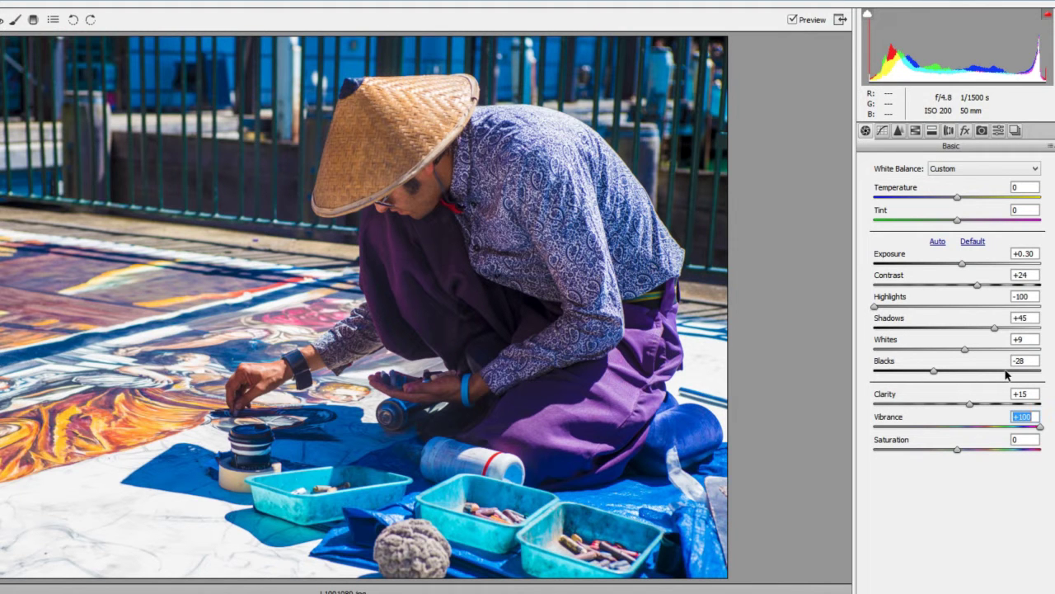
pyautogui.moveTo(1041, 428)
pyautogui.mouseDown()
pyautogui.moveTo(959, 432)
pyautogui.moveTo(1039, 434)
pyautogui.moveTo(1032, 439)
pyautogui.mouseUp()
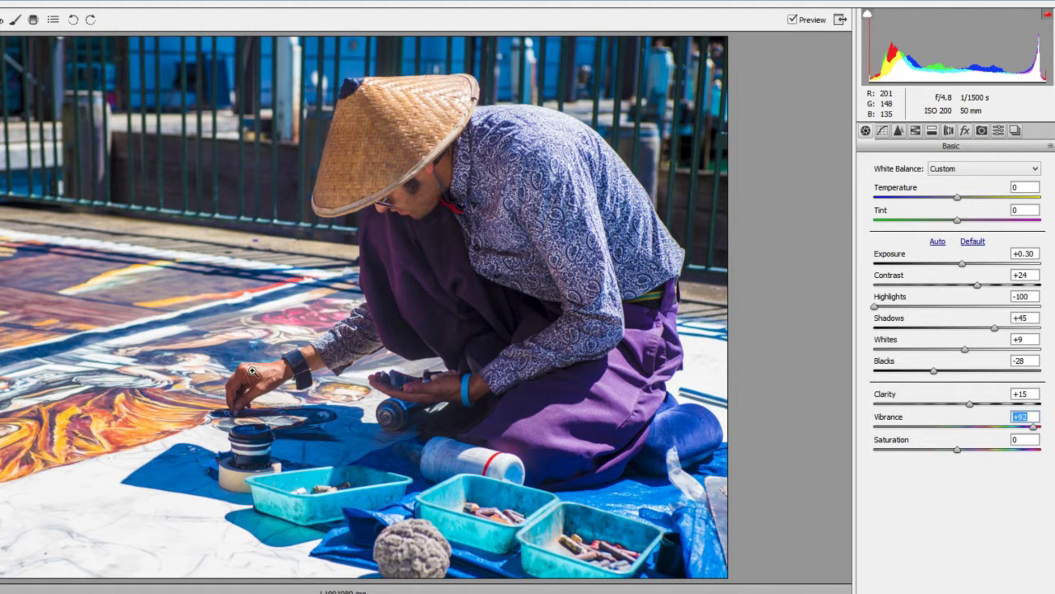
pyautogui.moveTo(1035, 430); pyautogui.dragTo(982, 427)
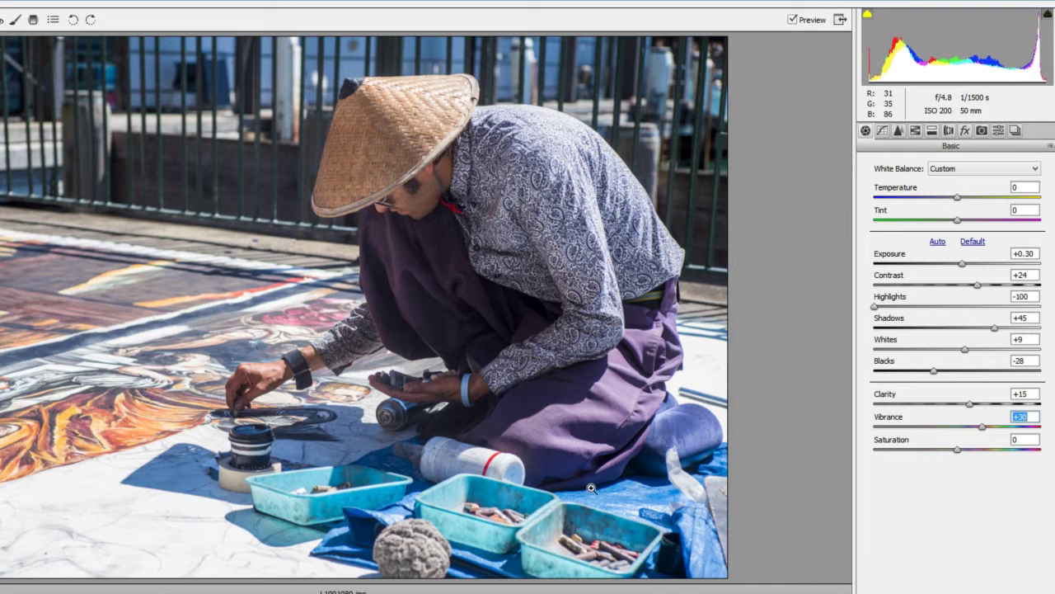
pyautogui.moveTo(982, 434); pyautogui.dragTo(1013, 437)
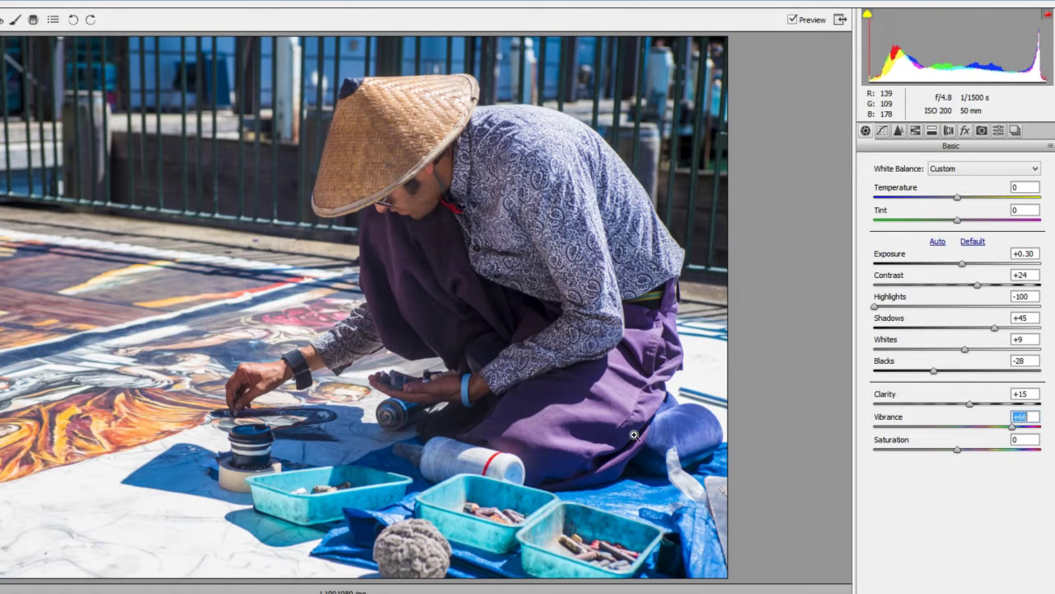
pyautogui.moveTo(1013, 434); pyautogui.dragTo(960, 428)
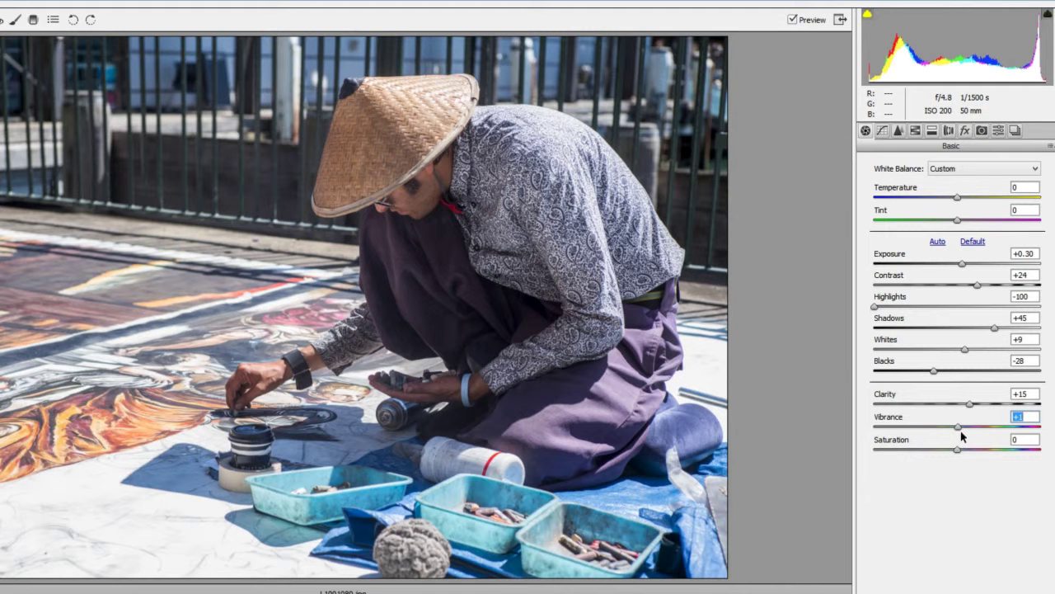
pyautogui.moveTo(958, 430); pyautogui.dragTo(998, 430)
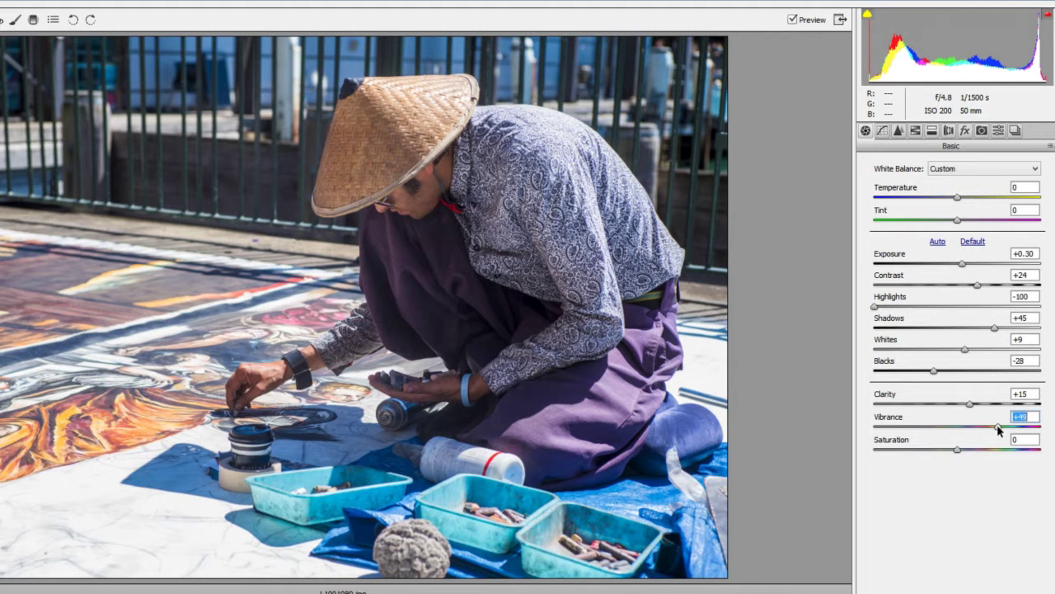
pyautogui.moveTo(1000, 430); pyautogui.dragTo(1000, 430)
# - Preview Saturation at -100 and +100, reset it to 0, then set +5
pyautogui.click(957, 451)
pyautogui.moveTo(955, 453); pyautogui.dragTo(852, 449)
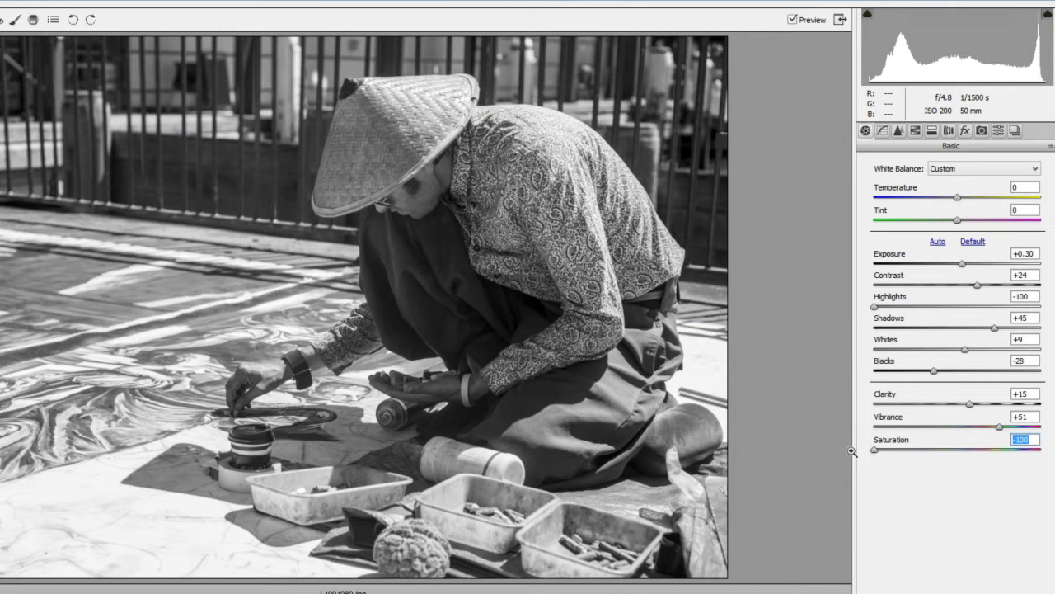
pyautogui.moveTo(876, 450); pyautogui.dragTo(1049, 459)
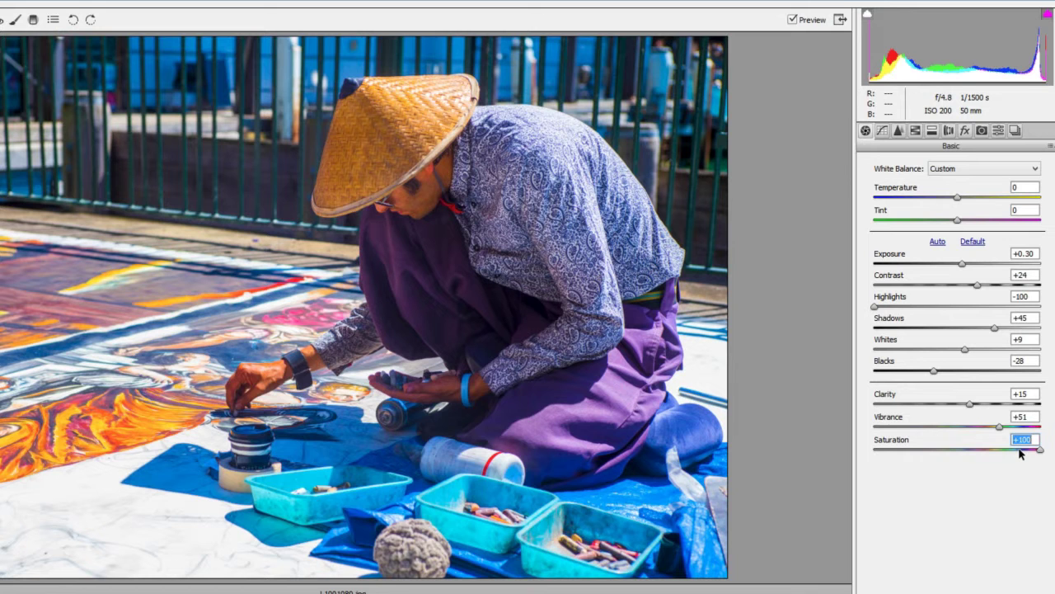
pyautogui.write('0')
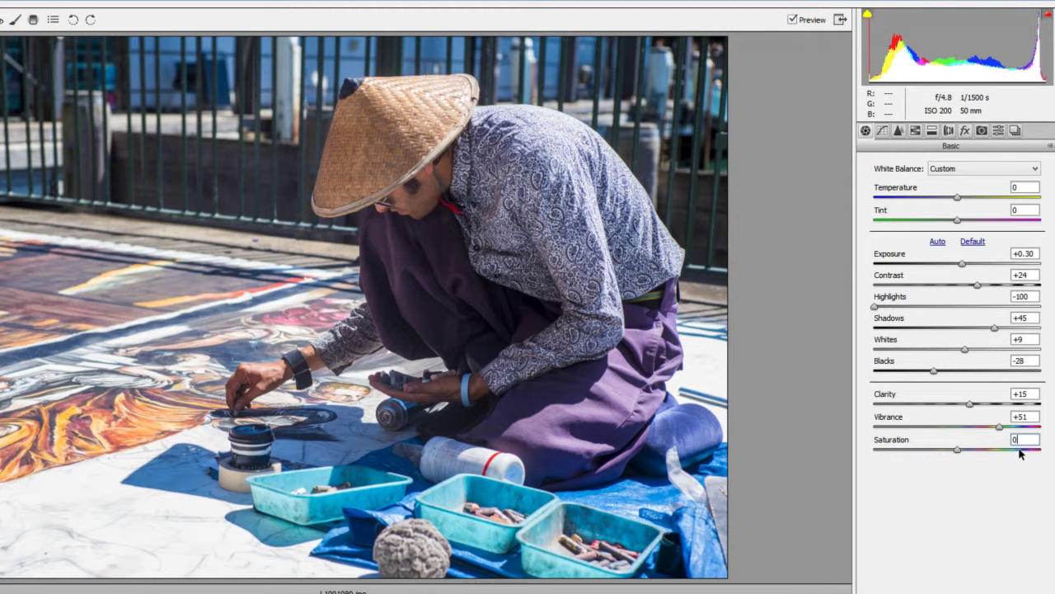
pyautogui.click(1017, 438)
pyautogui.write('5')
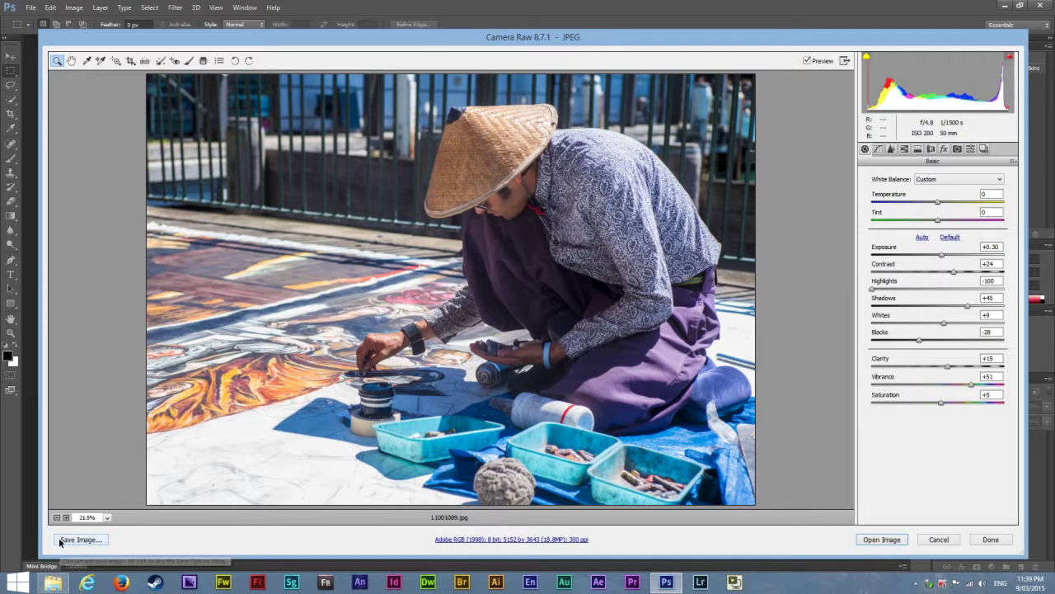
# - Save the edited photo as 'JPEG Sydney' JPEG at quality 12 in the same folder
pyautogui.click(56, 545)
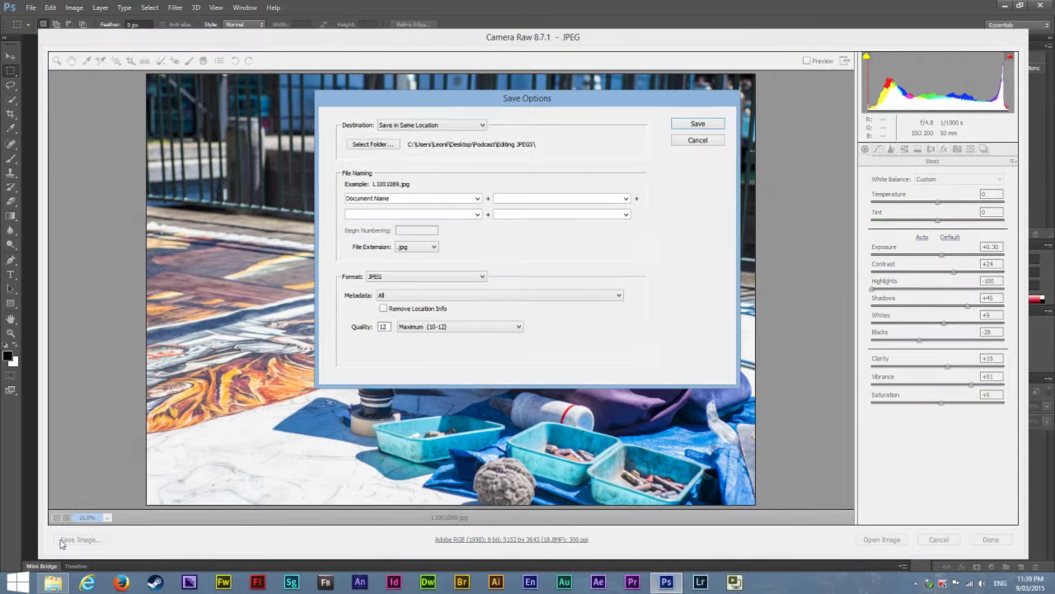
pyautogui.click(416, 196)
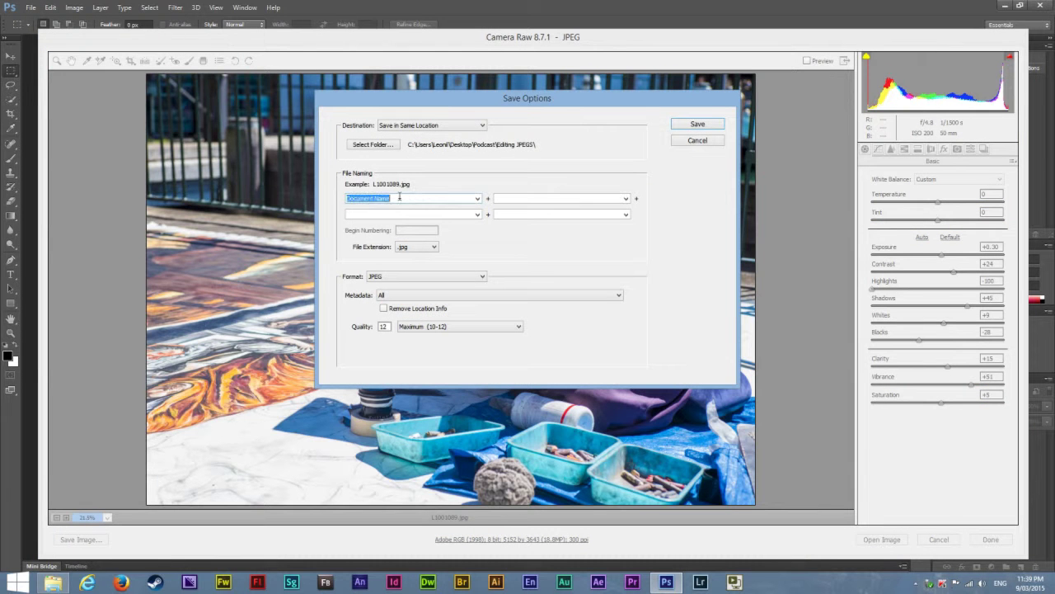
pyautogui.write('JPEG sydney')
pyautogui.press('BackSpace')
pyautogui.press('BackSpace')
pyautogui.press('BackSpace')
pyautogui.press('BackSpace')
pyautogui.press('BackSpace')
pyautogui.press('BackSpace')
pyautogui.write('Sydney')
pyautogui.click(698, 124)
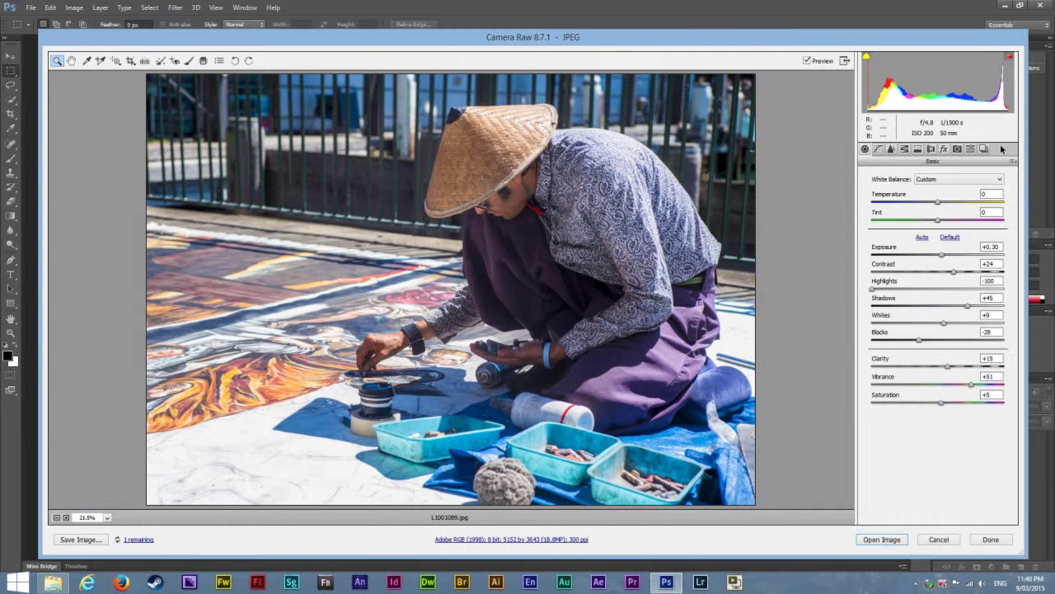
# - Finish Camera Raw, minimise Photoshop, and trial-open two L1001089 viewers before closing them
pyautogui.click(983, 542)
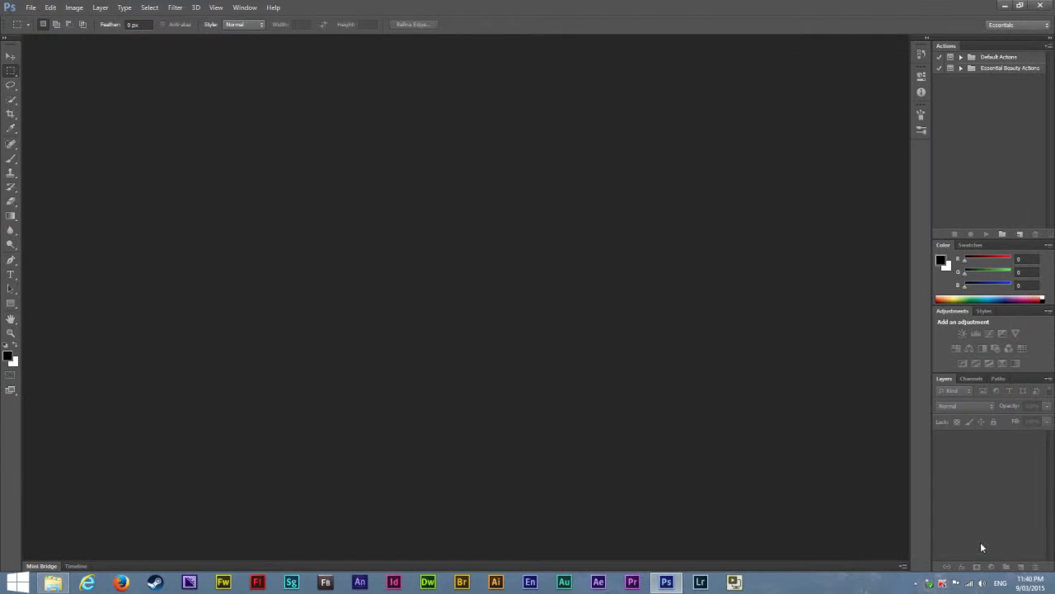
pyautogui.click(1005, 5)
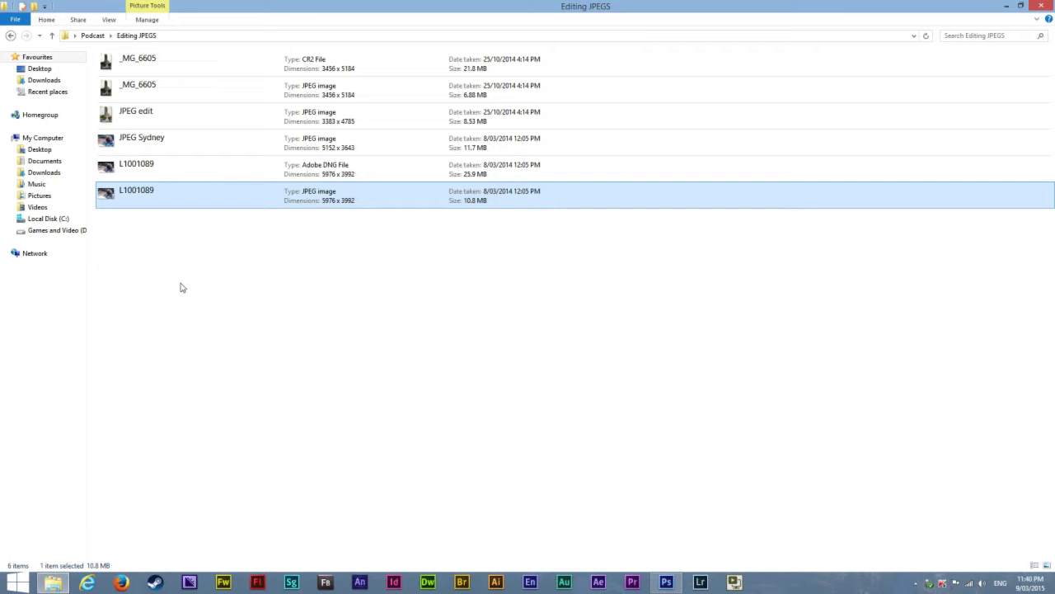
pyautogui.doubleClick(129, 175)
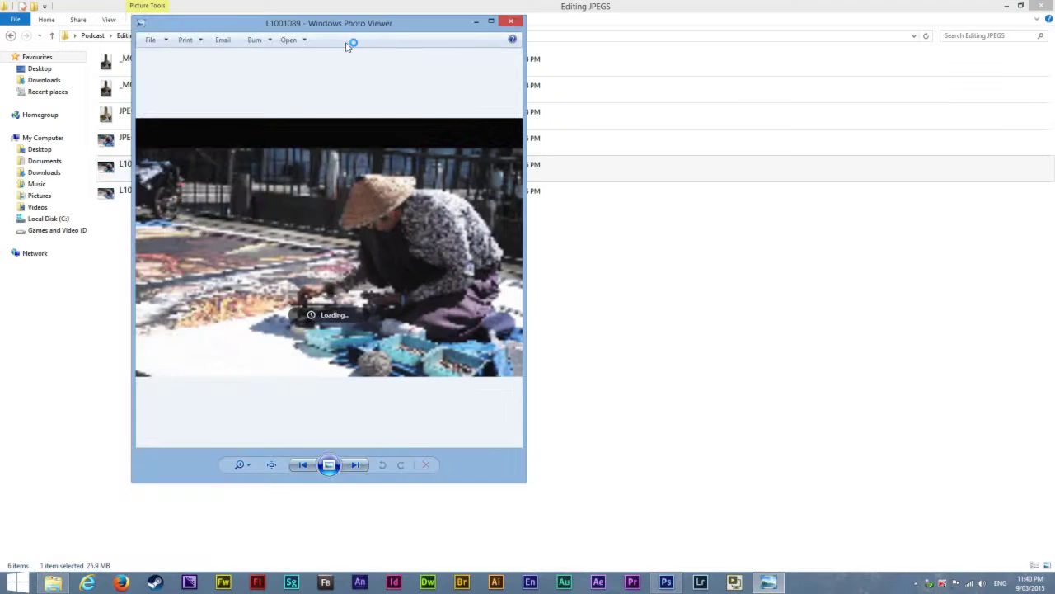
pyautogui.moveTo(329, 17); pyautogui.dragTo(230, 41)
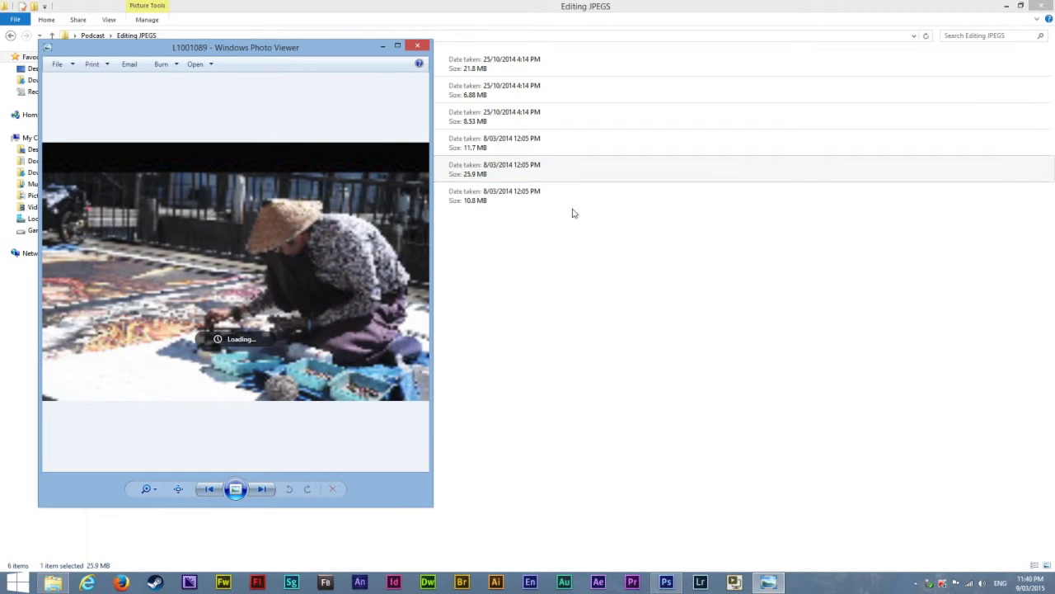
pyautogui.doubleClick(503, 198)
pyautogui.moveTo(577, 7); pyautogui.dragTo(742, 49)
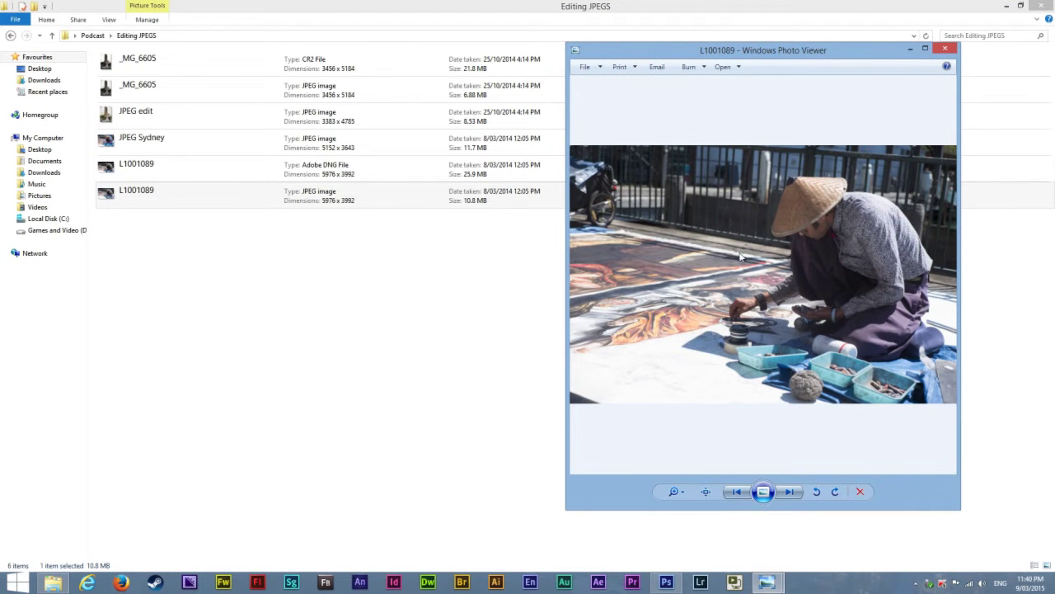
pyautogui.click(945, 48)
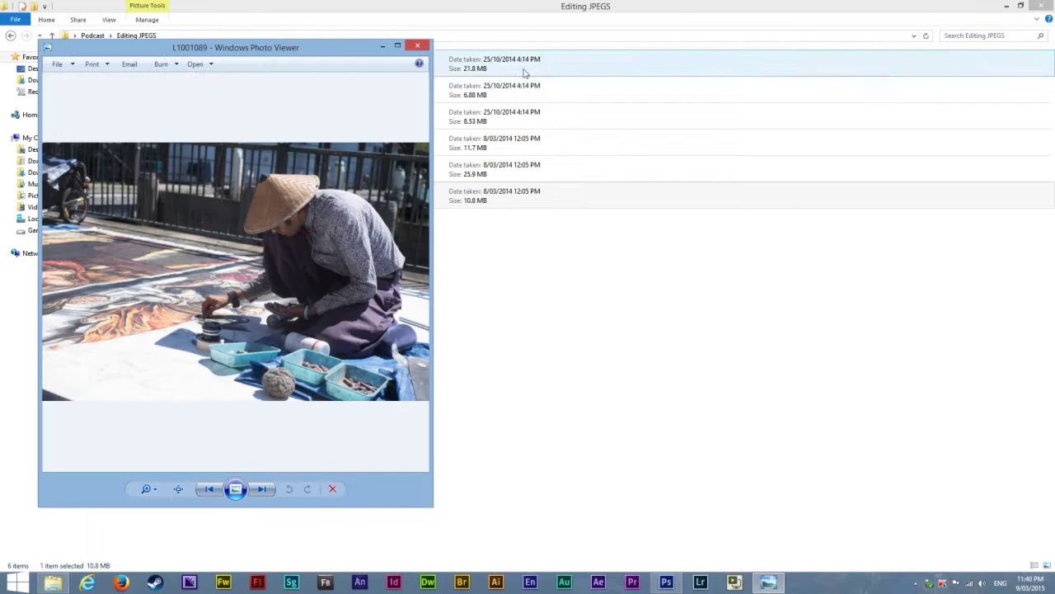
pyautogui.click(418, 47)
# - Open L1001089 and JPEG Sydney in separate viewers arranged side by side
pyautogui.doubleClick(128, 206)
pyautogui.moveTo(300, 57); pyautogui.dragTo(827, 66)
pyautogui.doubleClick(416, 143)
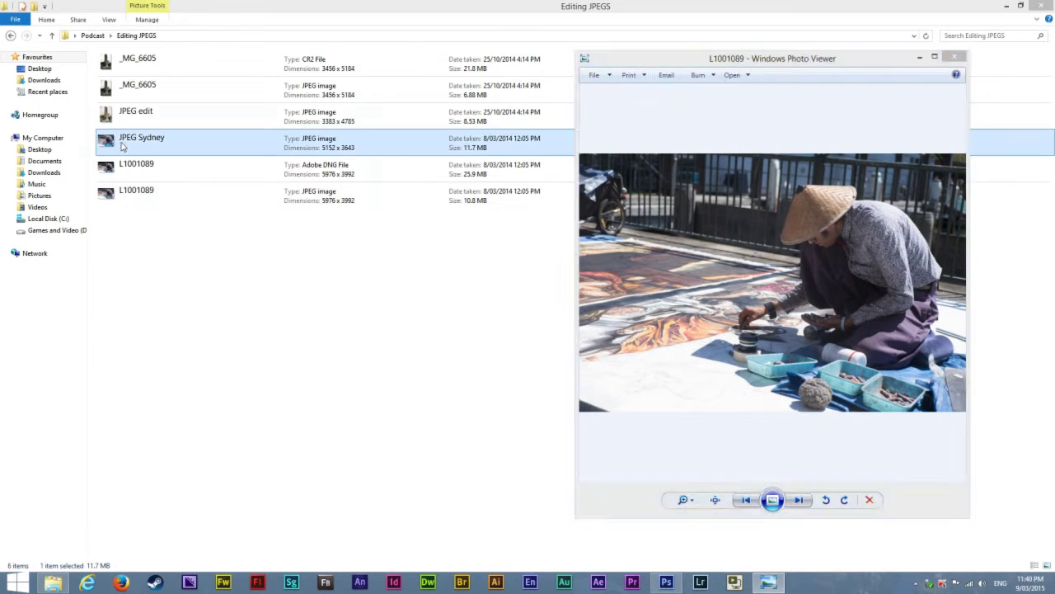
pyautogui.moveTo(294, 52); pyautogui.dragTo(377, 55)
pyautogui.hotkey('alt', 'Tab')
pyautogui.hotkey('alt', 'Tab')
pyautogui.hotkey('alt', 'Tab')
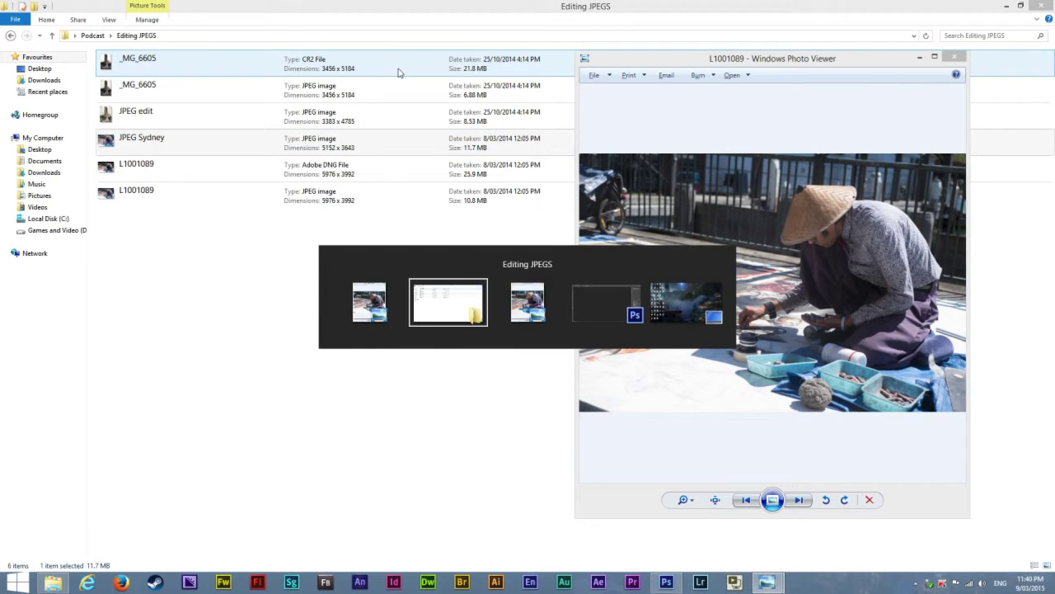
pyautogui.hotkey('alt', 'Tab')
pyautogui.click(767, 57)
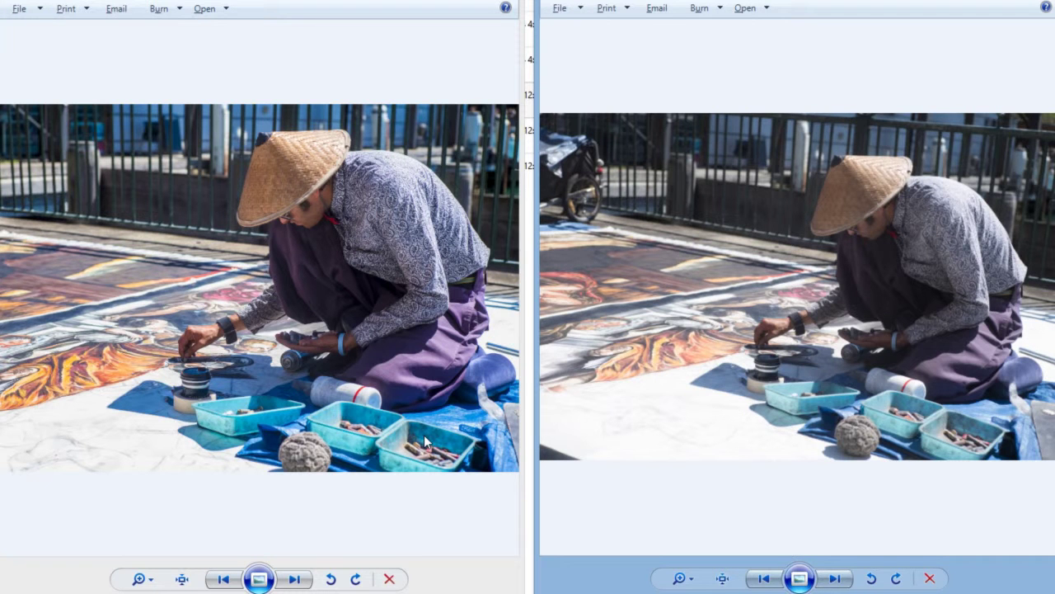
pyautogui.click(200, 340)
pyautogui.scroll(5, 206, 354)
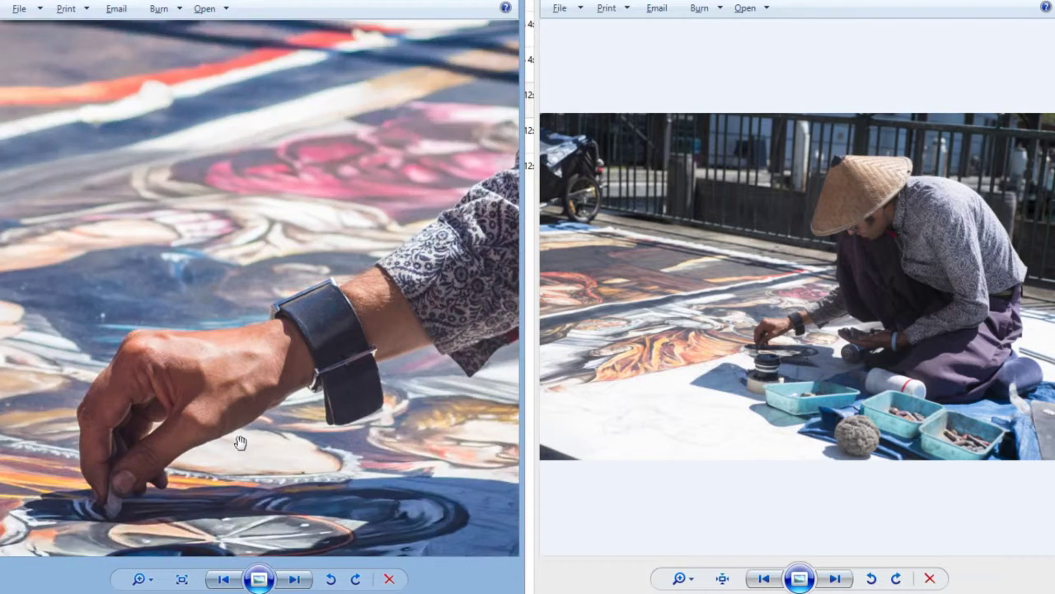
pyautogui.scroll(4, 235, 436)
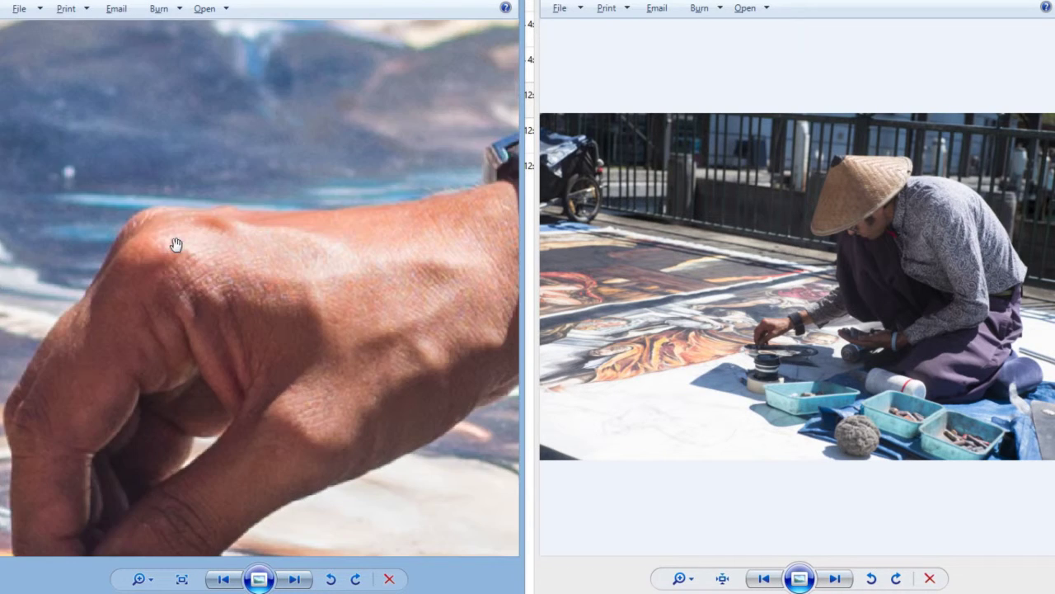
pyautogui.scroll(-5, 404, 330)
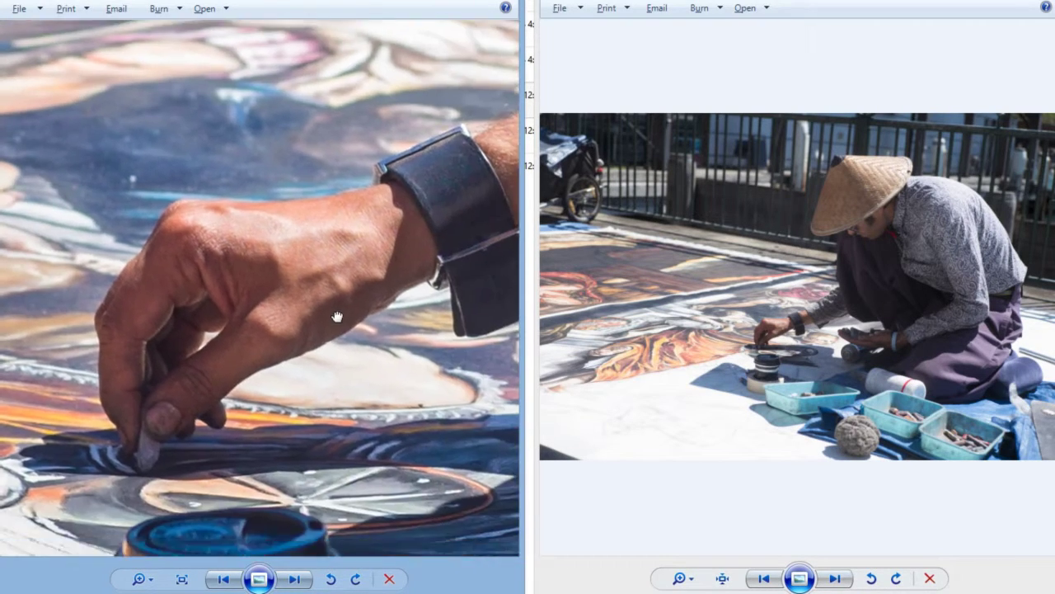
pyautogui.scroll(6, 783, 346)
pyautogui.scroll(-3, 780, 403)
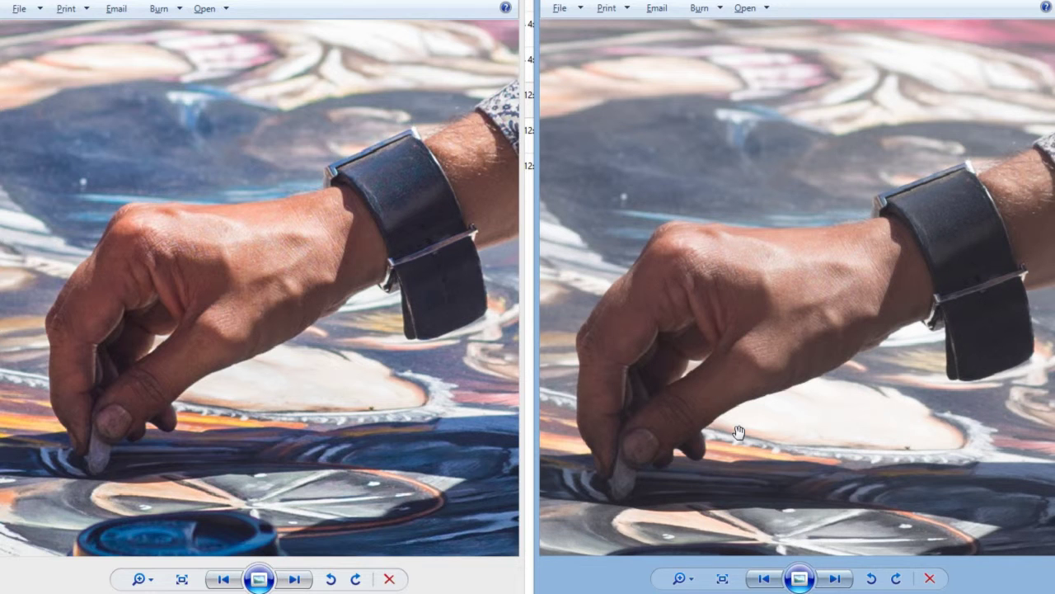
pyautogui.click(383, 260)
pyautogui.scroll(-2, 380, 263)
pyautogui.scroll(-3, 380, 297)
pyautogui.click(765, 353)
pyautogui.scroll(-3, 768, 355)
pyautogui.scroll(-1, 769, 355)
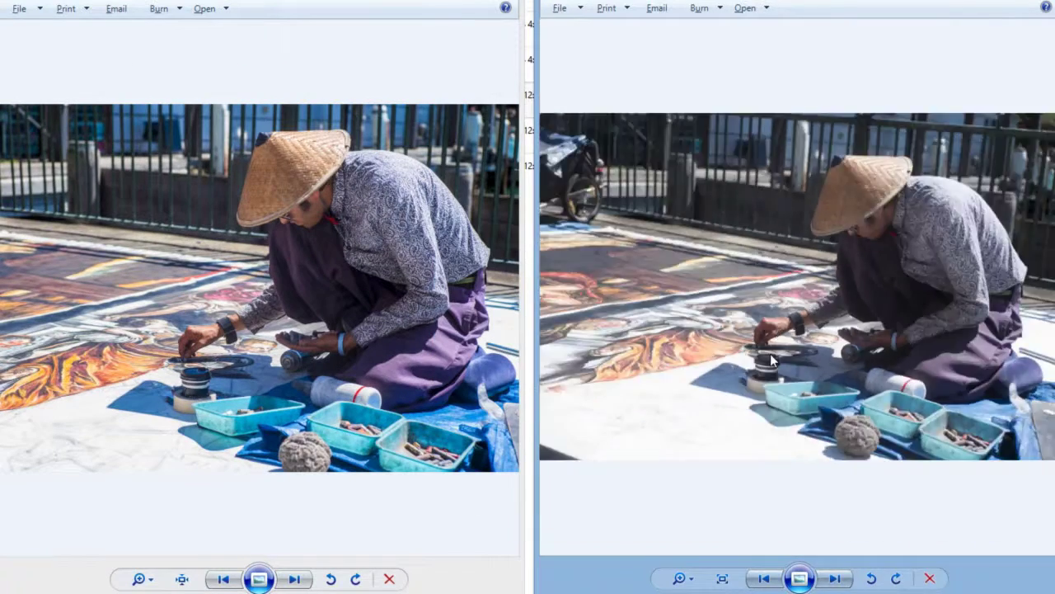